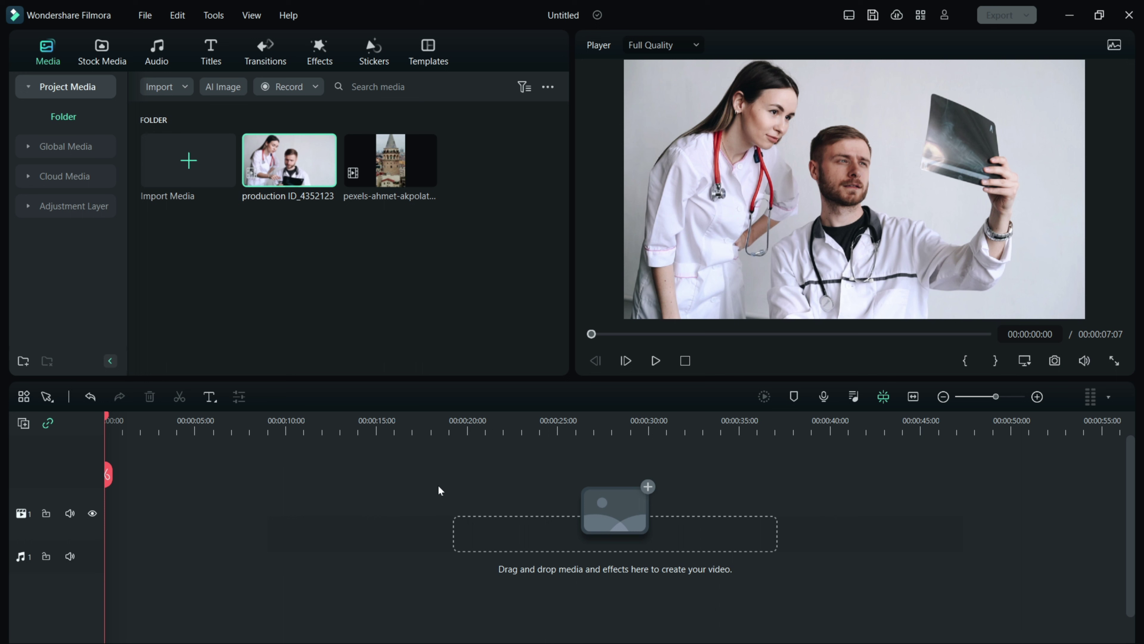
Place the doctors clip on the first video track with a Subtitle 6 title above it, extended to a duration of 00:00:07:07
left_click_drag(288, 169, 180, 512)
left_click(211, 56)
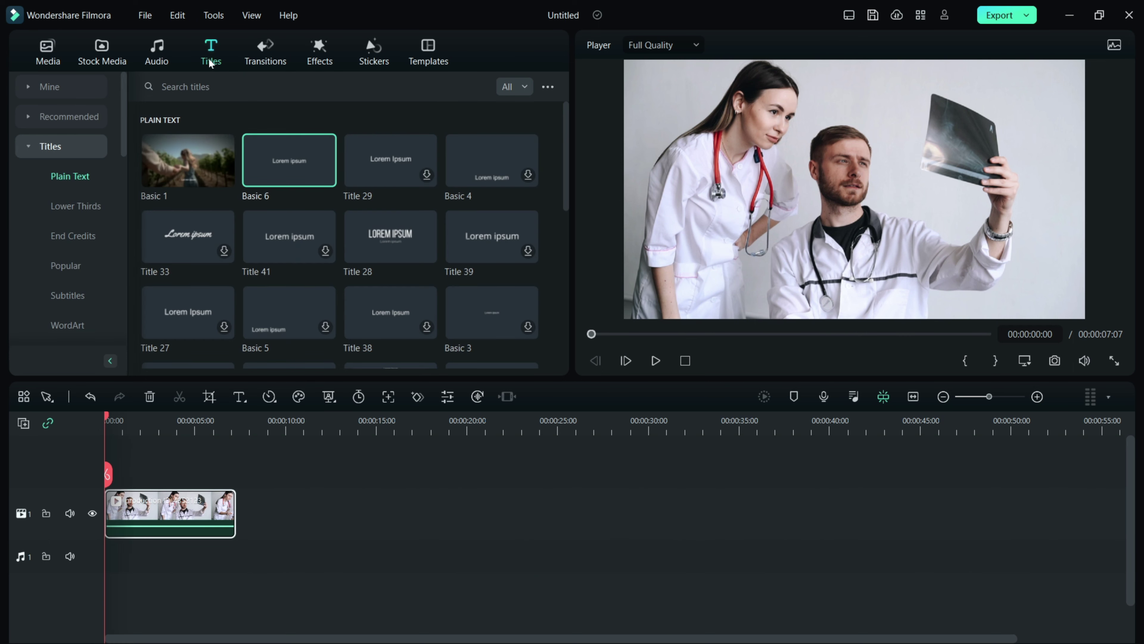
left_click(68, 295)
left_click_drag(380, 250, 125, 473)
left_click_drag(195, 496, 231, 496)
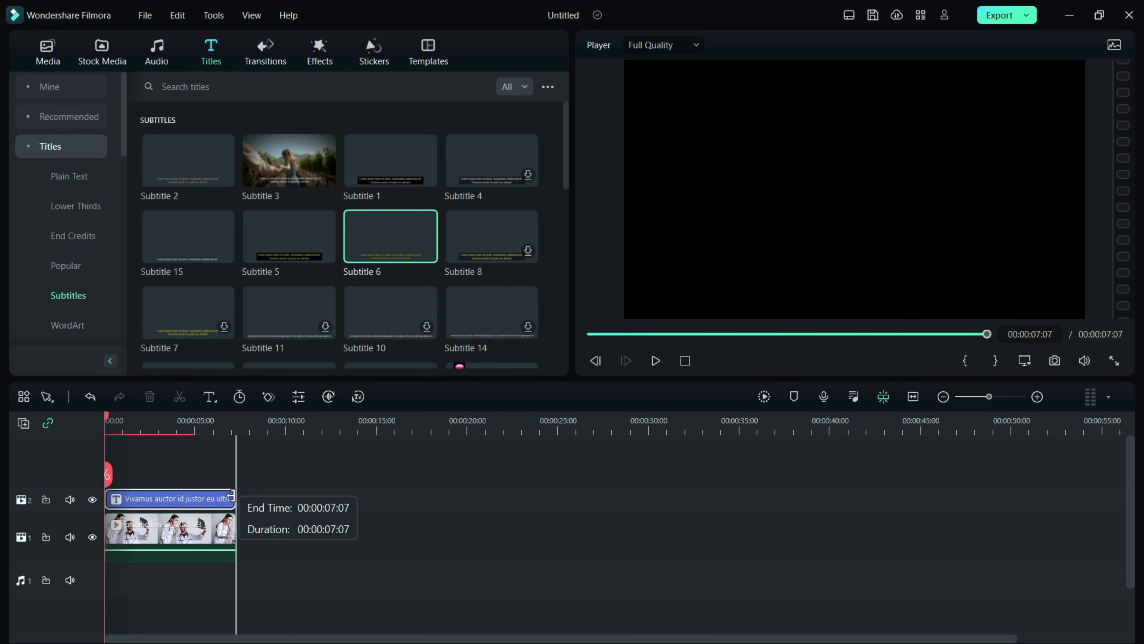
Replace the subtitle's text with "side effects include headche, redness, loss of sleep and swollen cheeks."
left_click(201, 502)
double_click(199, 502)
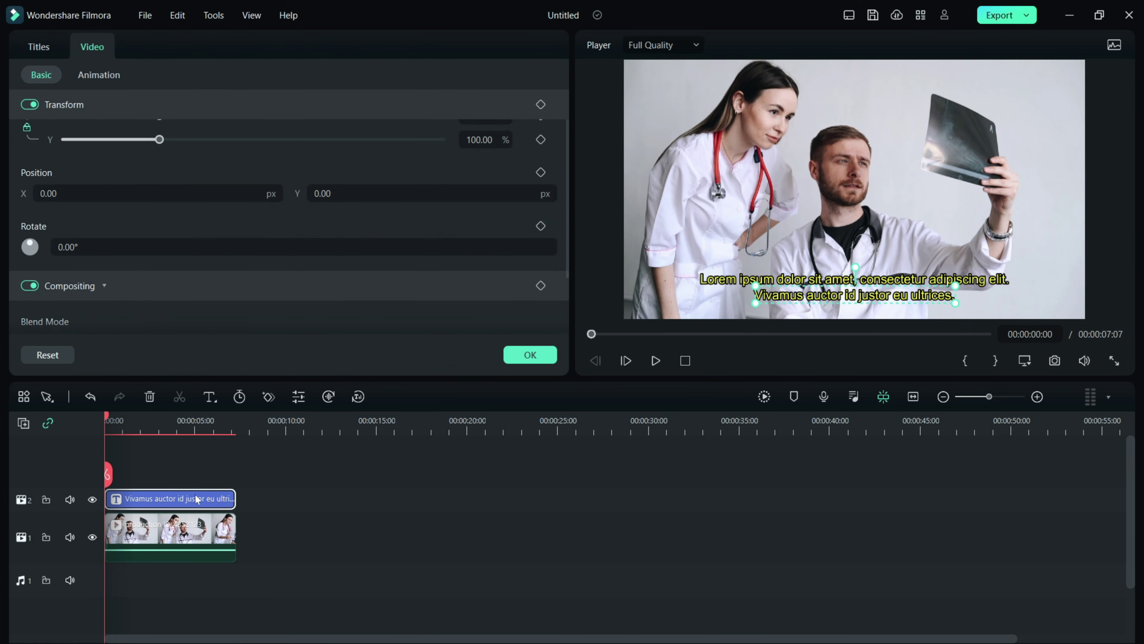
left_click(39, 46)
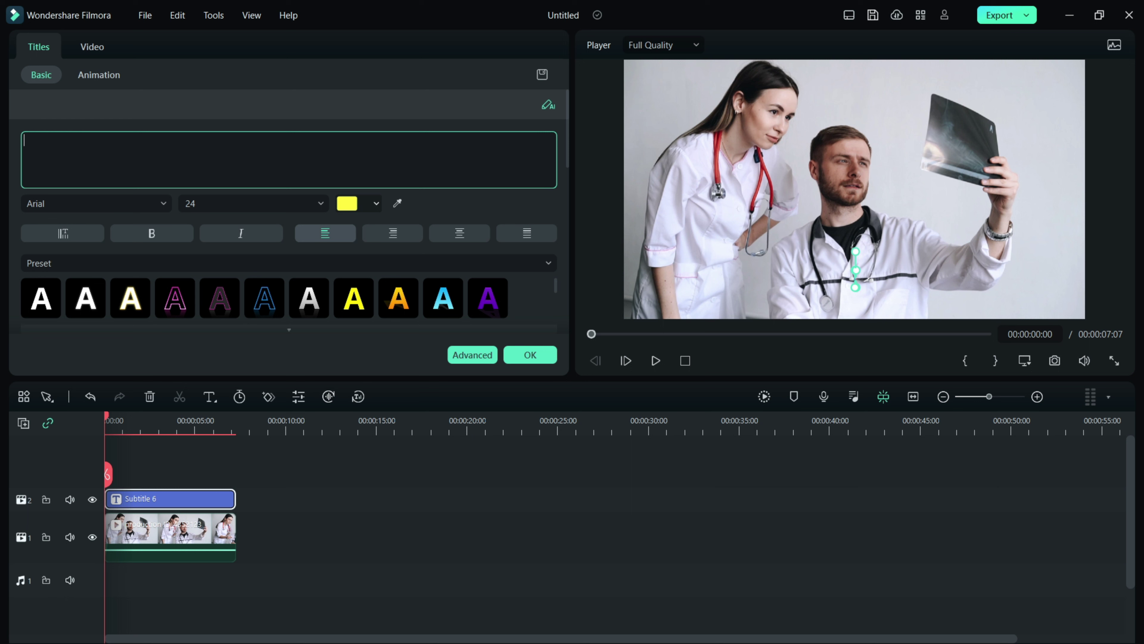
Set the subtitle's font size to 27 and move the text down to the bottom edge of the frame
left_click(274, 204)
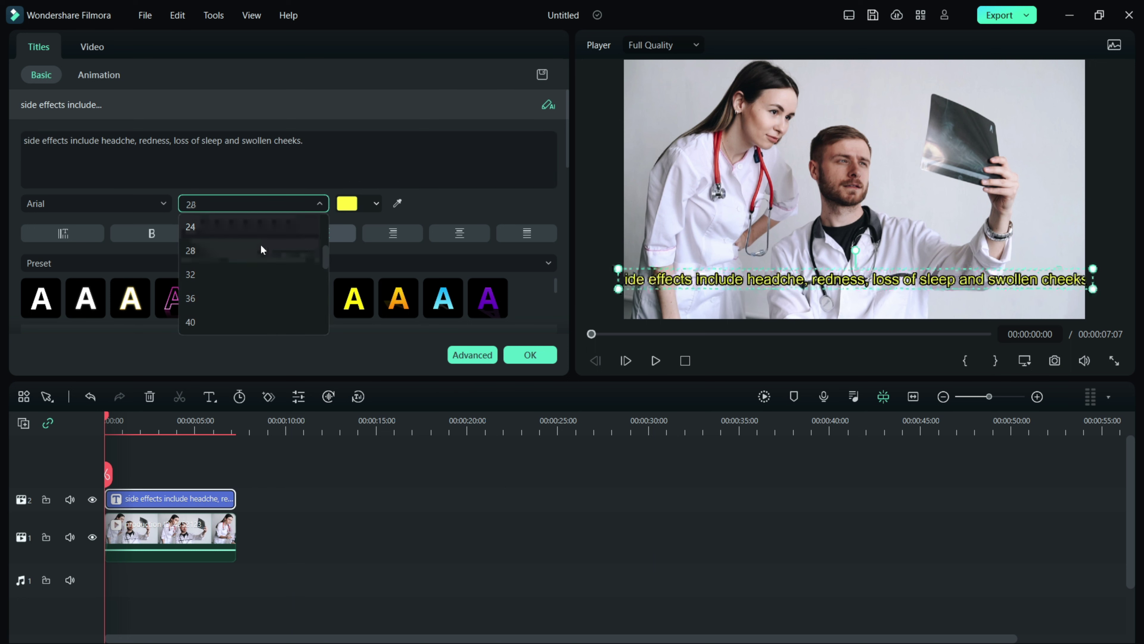
left_click(263, 250)
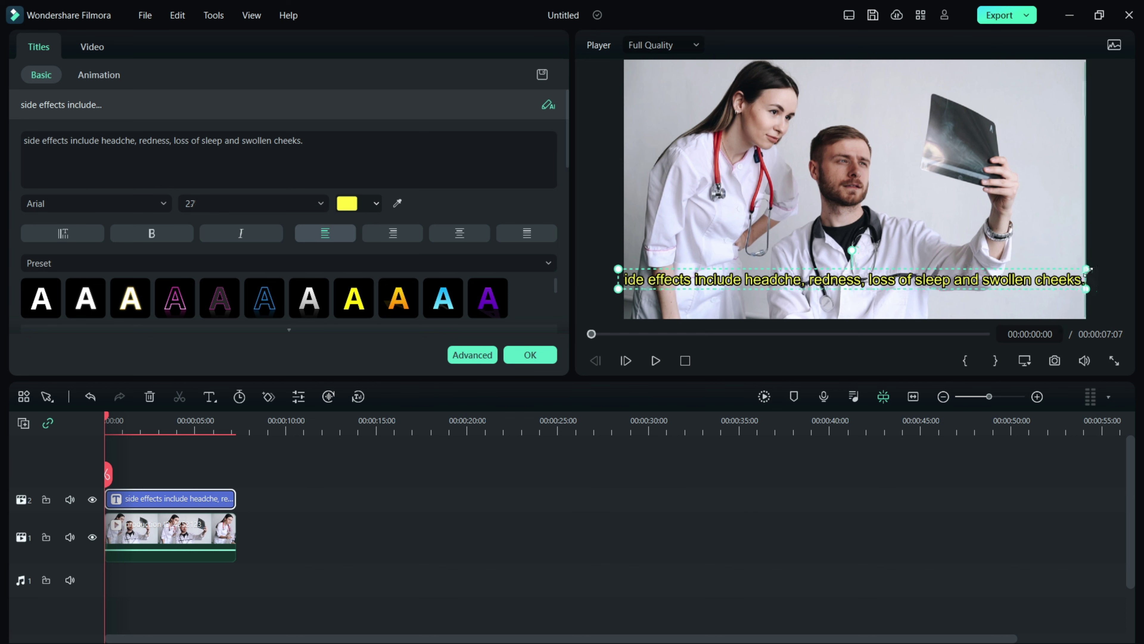
left_click_drag(859, 273, 939, 310)
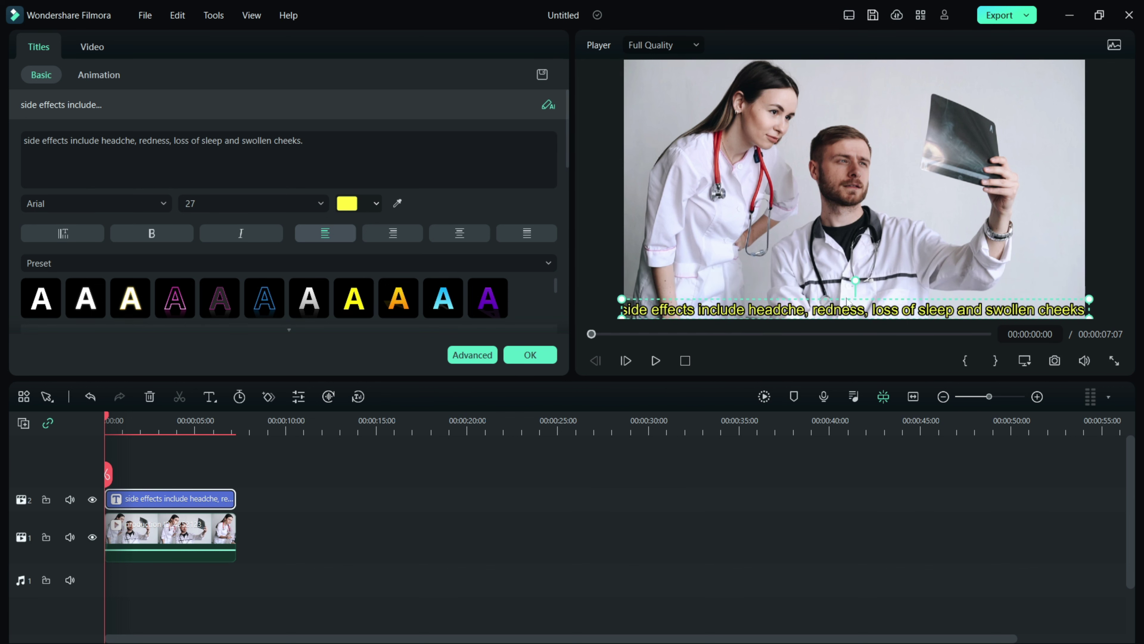
In the advanced text editor, extend the text layer's bar through to the title's end and change the text fill to yellow-green
left_click(481, 355)
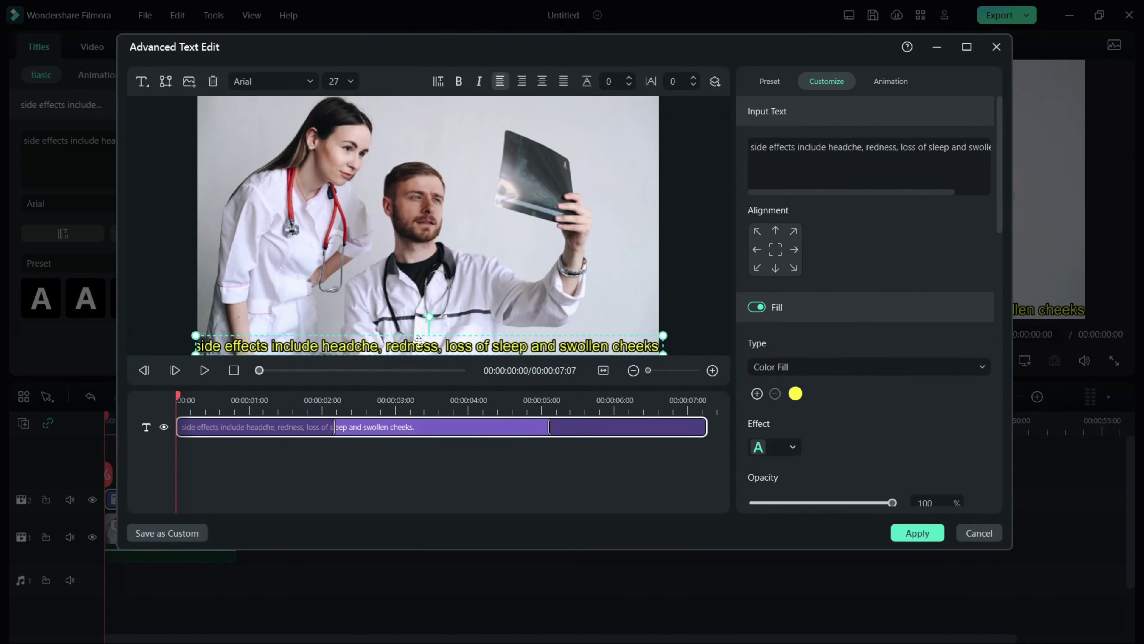
left_click_drag(547, 431, 707, 428)
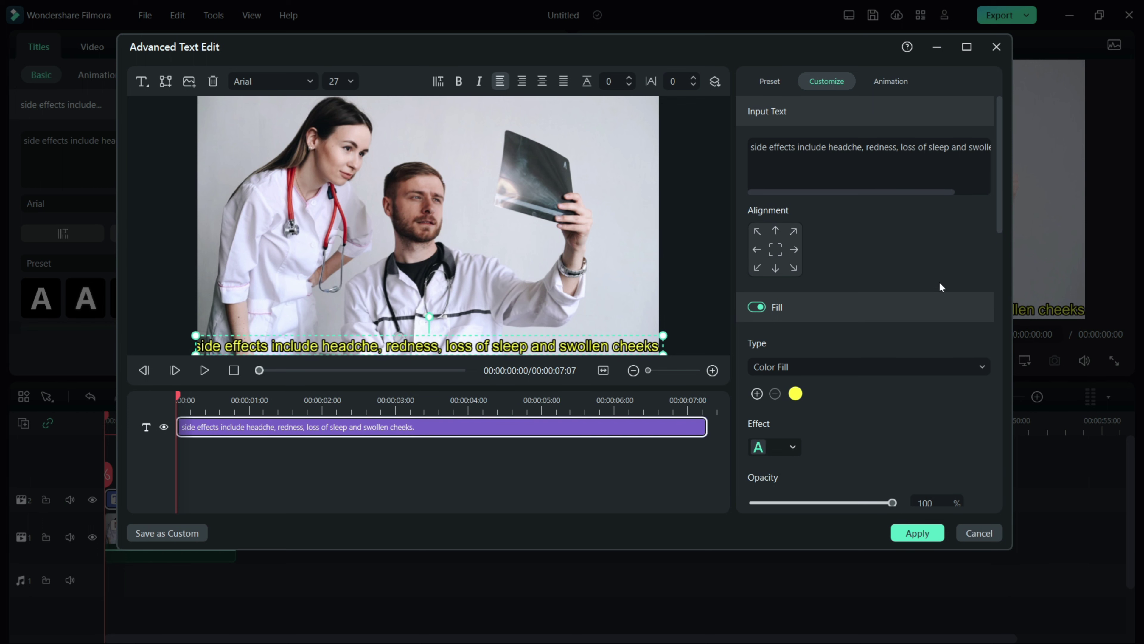
scroll(883, 315, "down", 3)
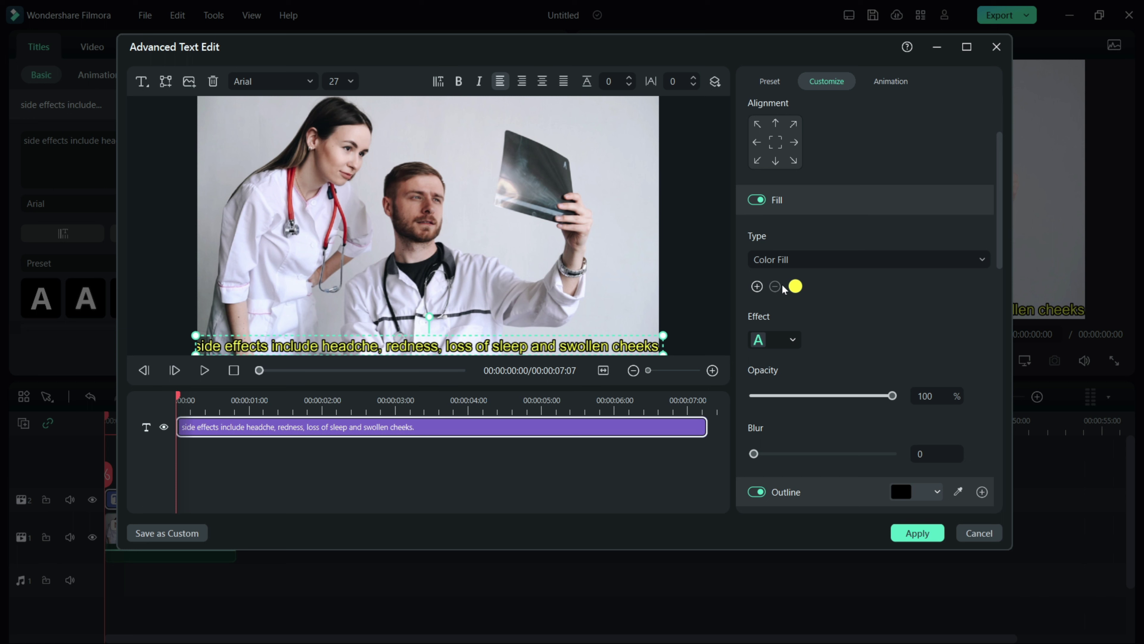
left_click(794, 291)
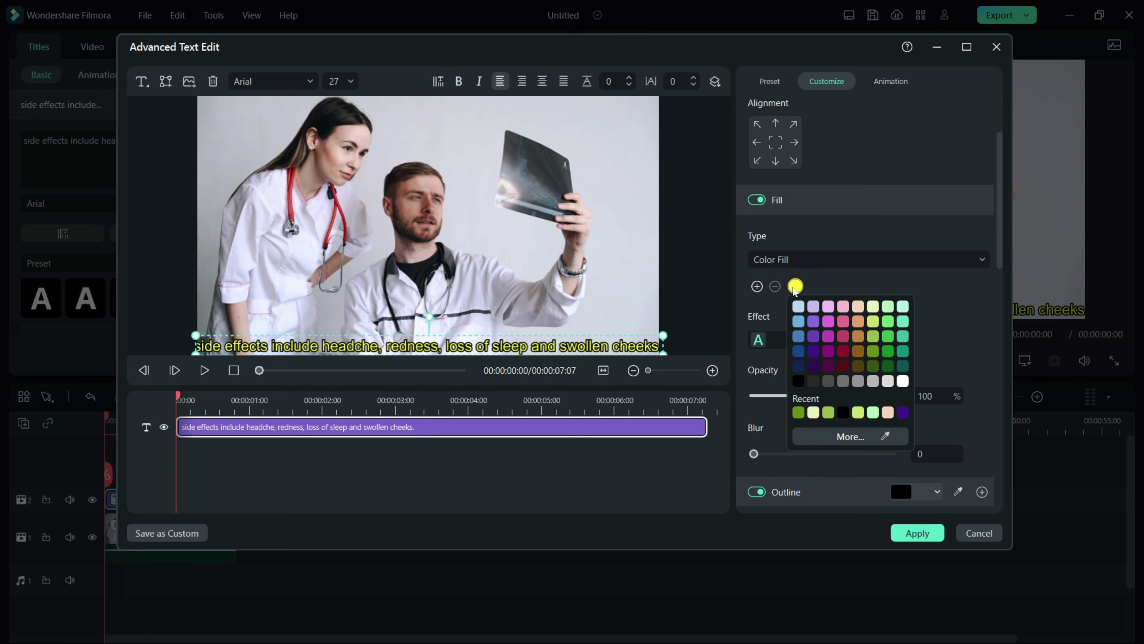
left_click(876, 343)
Turn on the shadow for the subtitle text and pick its colour
scroll(865, 306, "down", 10)
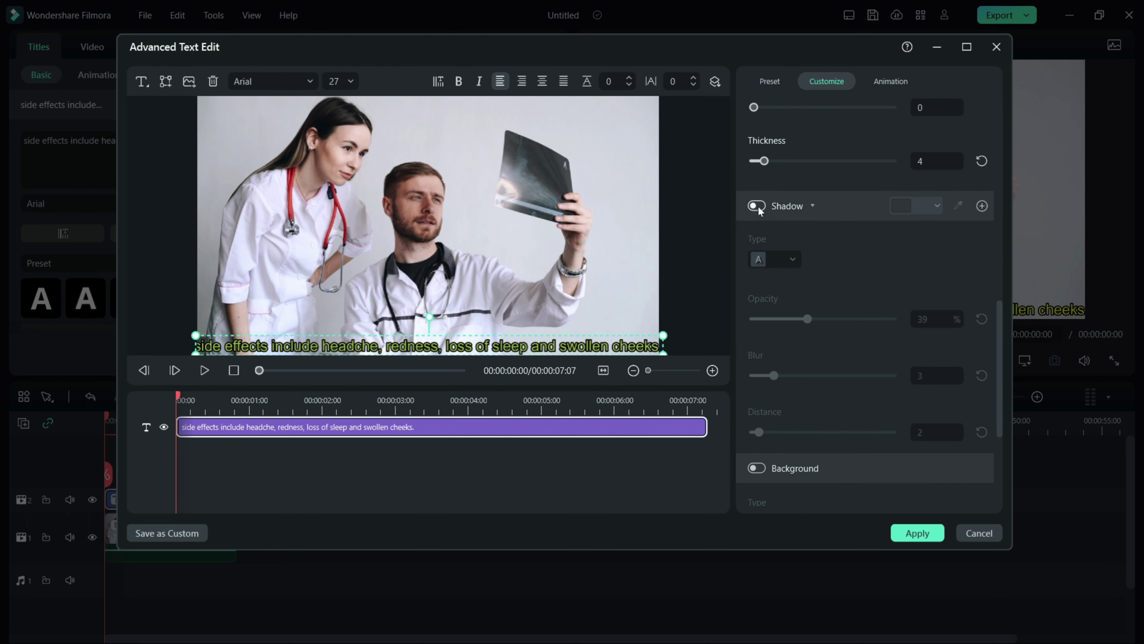
left_click(758, 205)
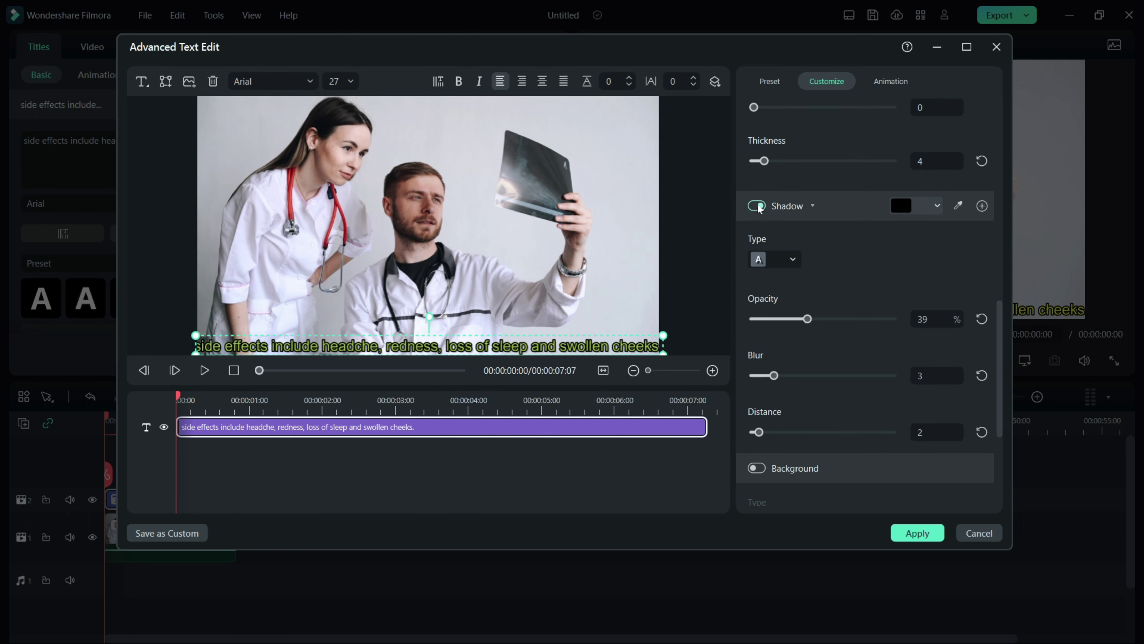
left_click(934, 206)
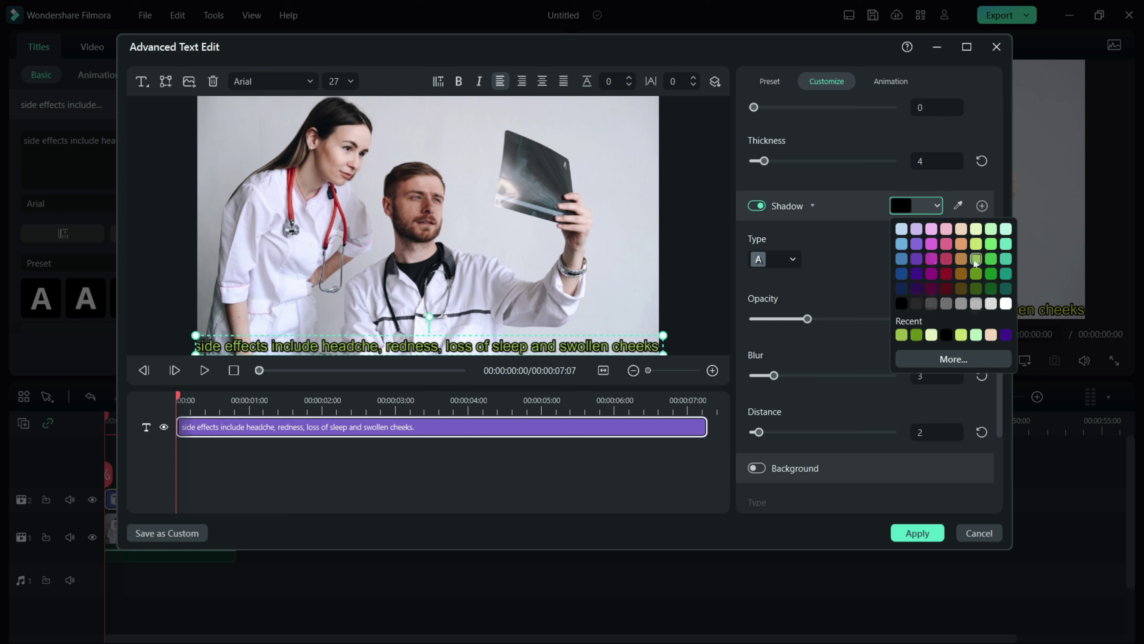
left_click(853, 259)
Turn on the subtitle's text background with a yellow-green colour fill and apply the advanced text edits
scroll(811, 257, "down", 5)
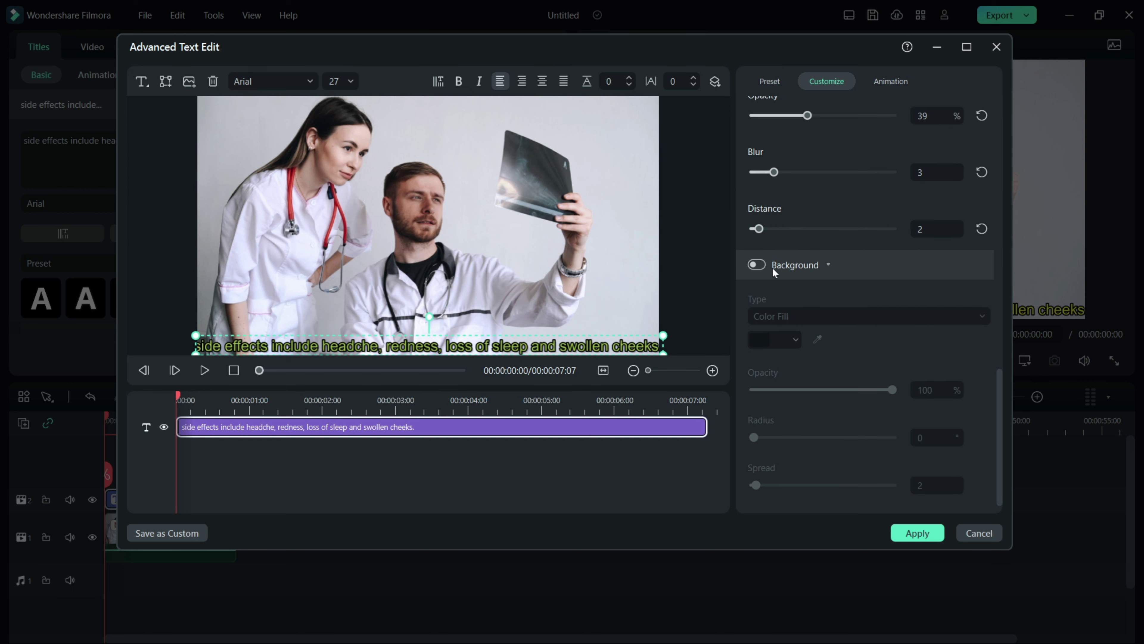
left_click(757, 265)
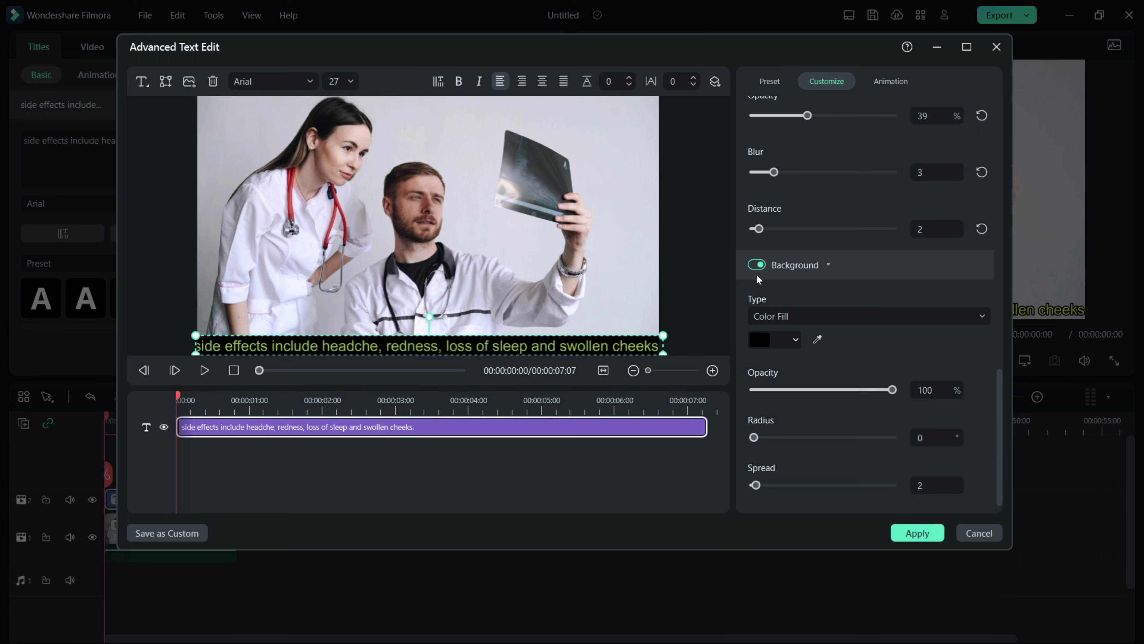
left_click(795, 340)
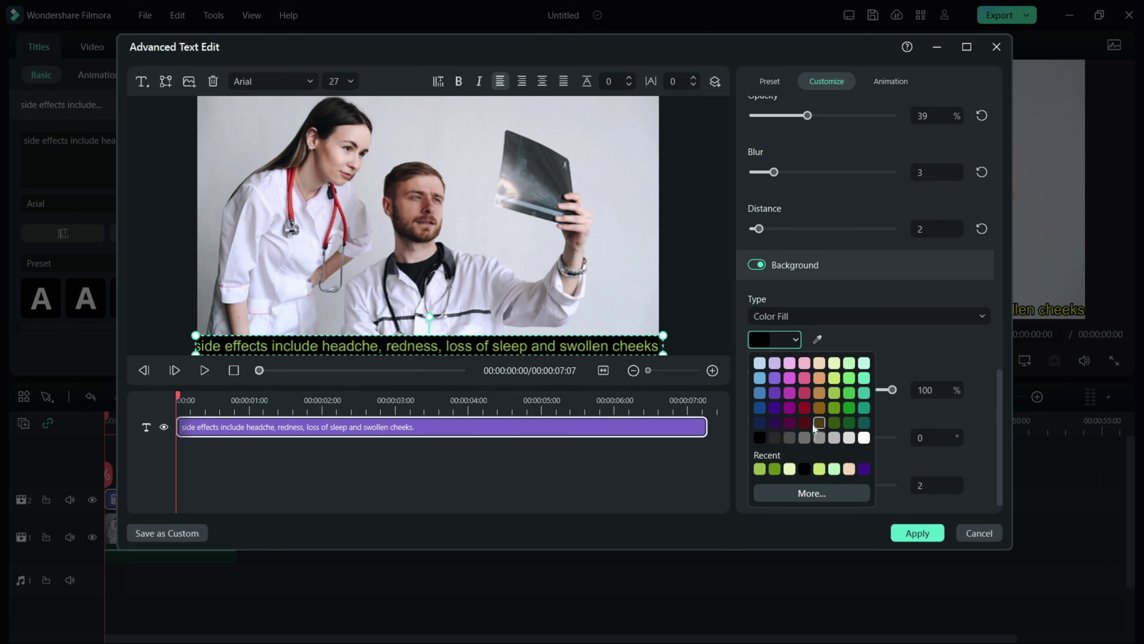
left_click(835, 392)
left_click(795, 340)
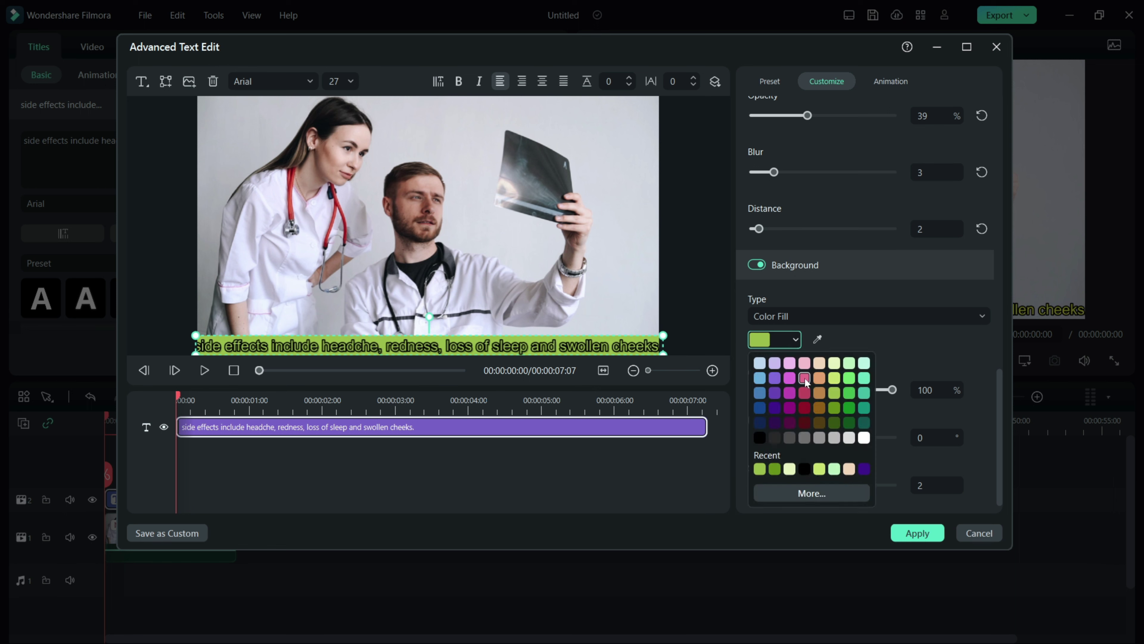
left_click(814, 378)
left_click(796, 340)
left_click(834, 393)
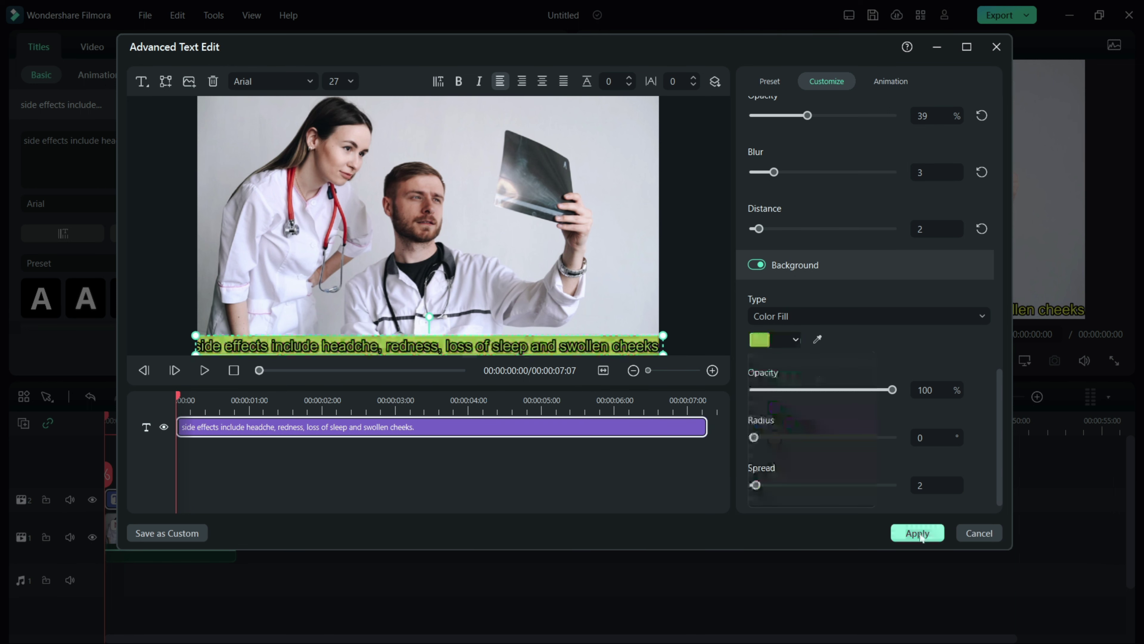
left_click(919, 534)
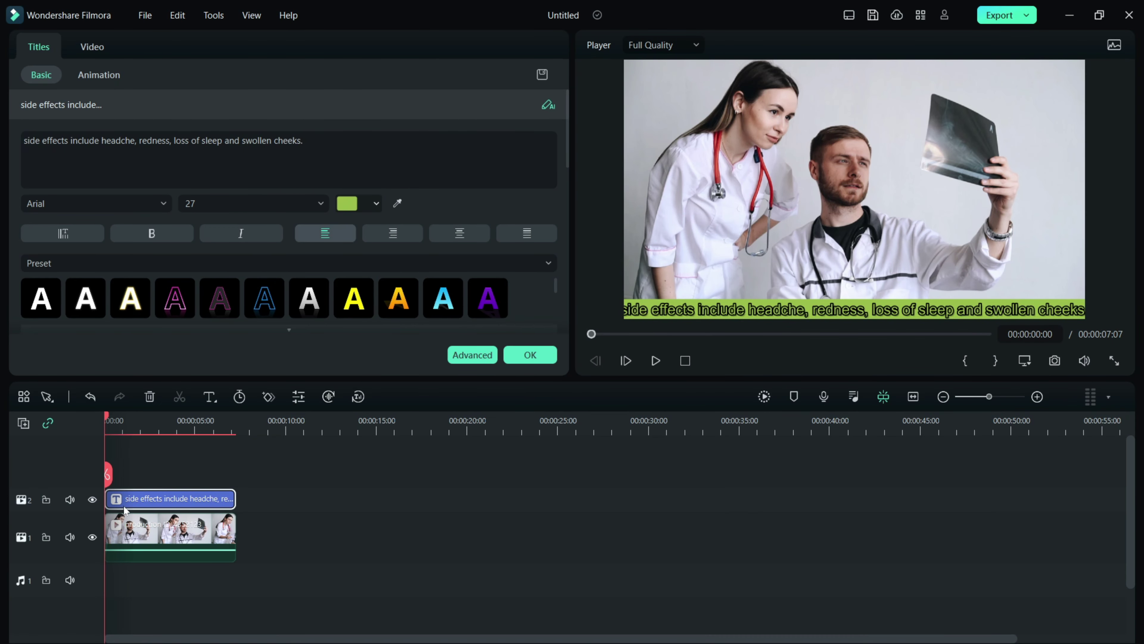
Add a keyframe at the start of the subtitle with its X position set to -2167 px
left_click(137, 500)
left_click(269, 396)
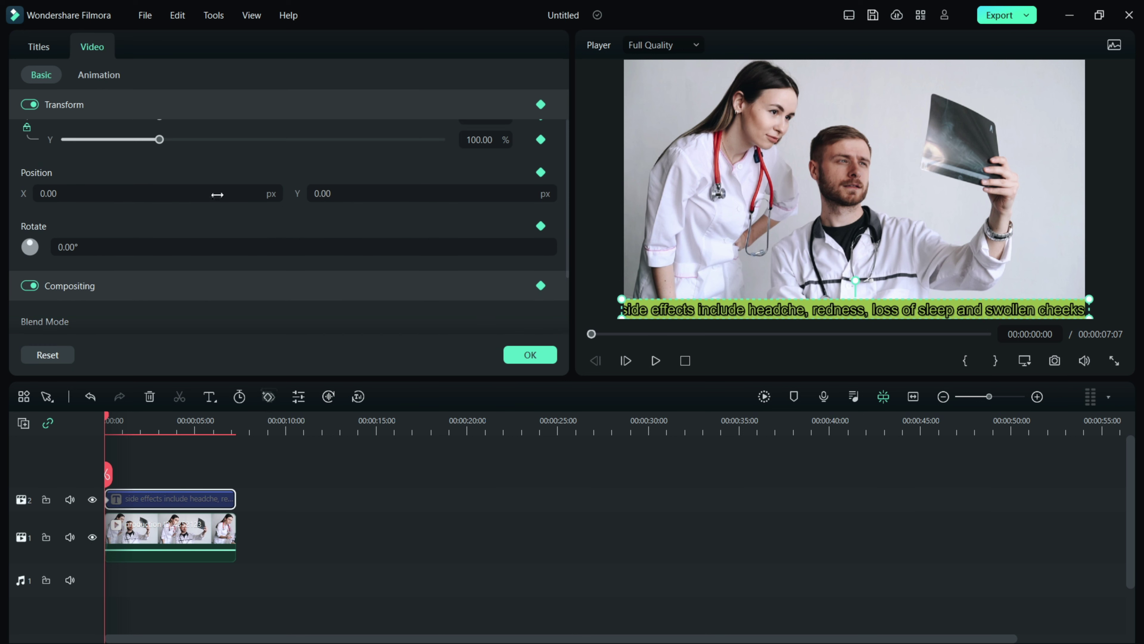
left_click_drag(214, 194, 32, 195)
Add a second subtitle keyframe at 00:00:07:00 with its X position set to 1972 px
left_click_drag(108, 418, 231, 427)
left_click(269, 397)
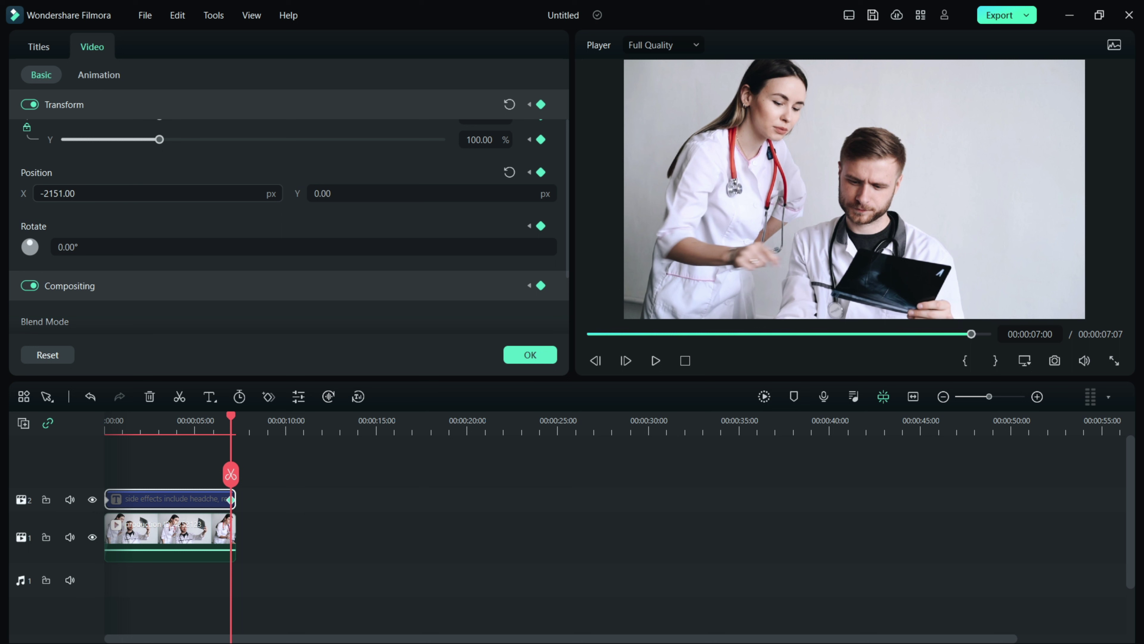
left_click_drag(49, 193, 180, 193)
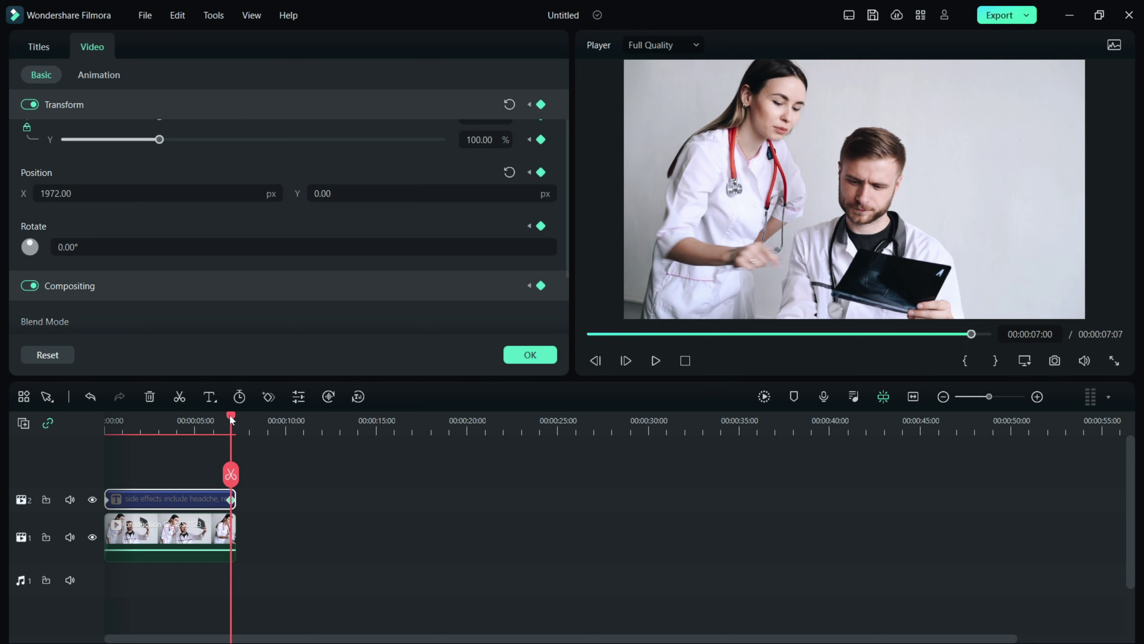
Play the timeline from the beginning to preview the subtitle's movement and return the playhead to the start
left_click_drag(231, 420, 5, 439)
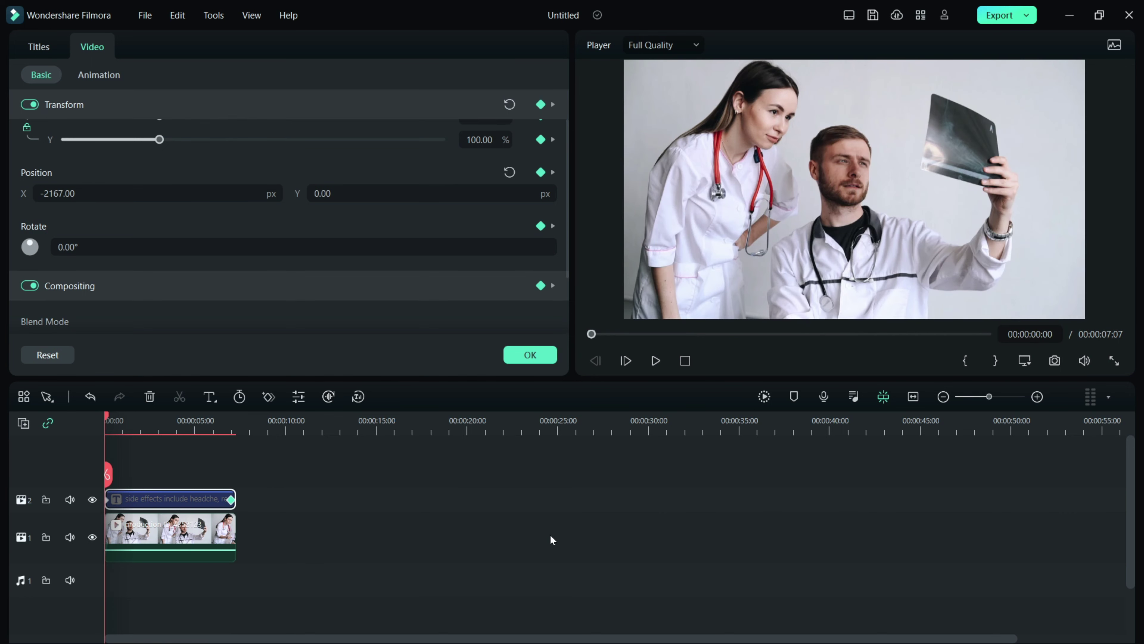
left_click(656, 360)
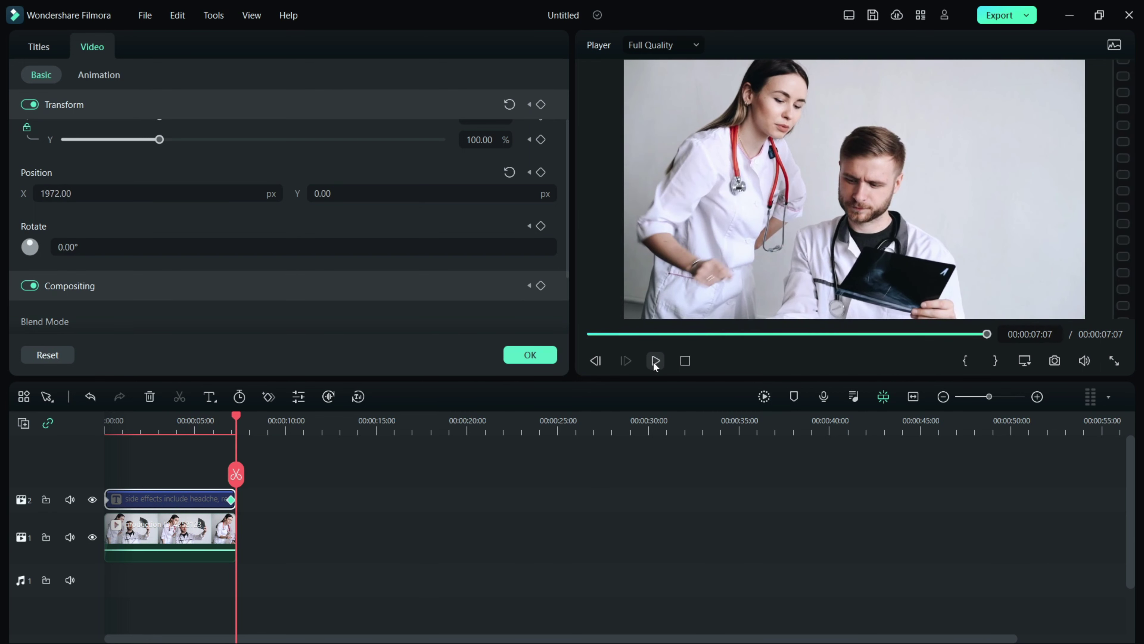
left_click_drag(237, 419, 106, 419)
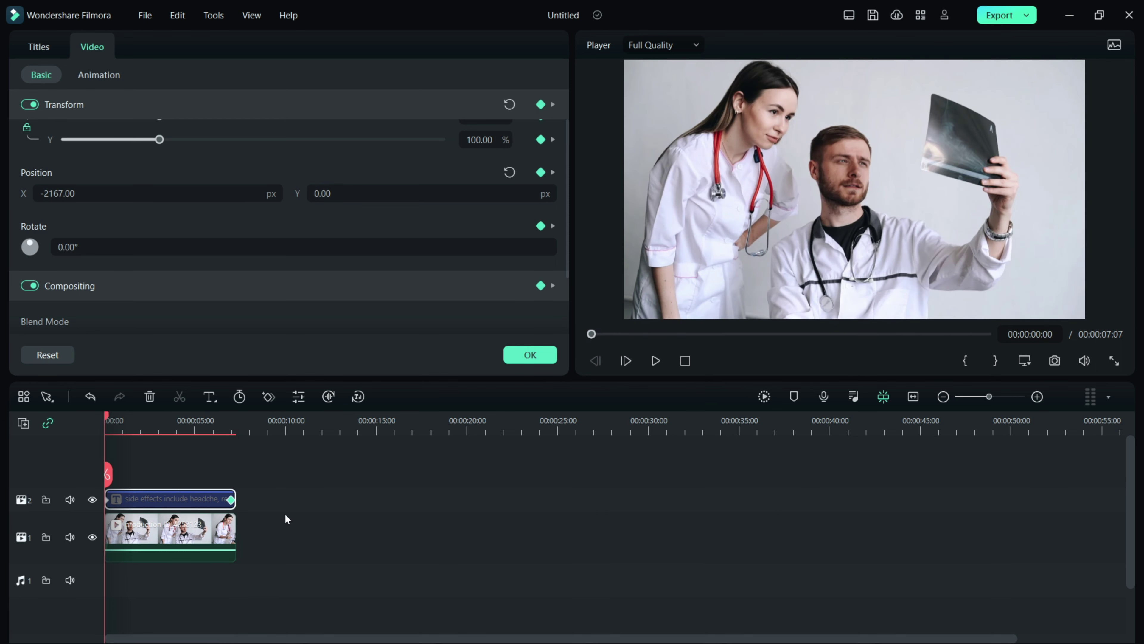
mouse_move(215, 545)
left_click(248, 575)
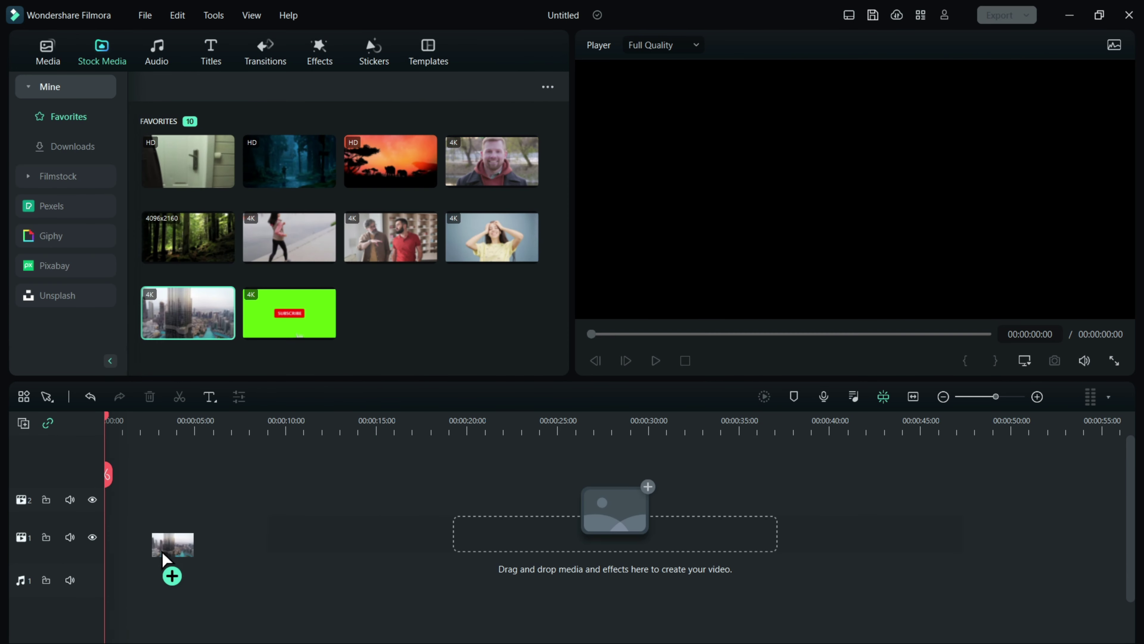
Place the stock skyscraper clip on the first video track and paste a copy of it onto a newly added third video track
left_click_drag(162, 553, 109, 564)
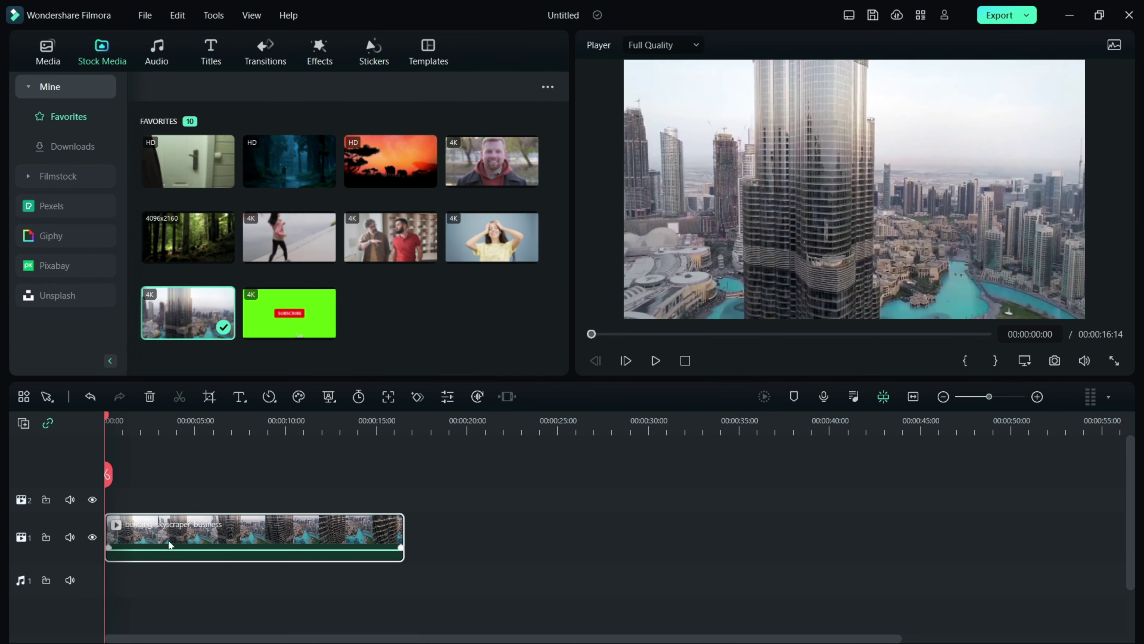
left_click(23, 422)
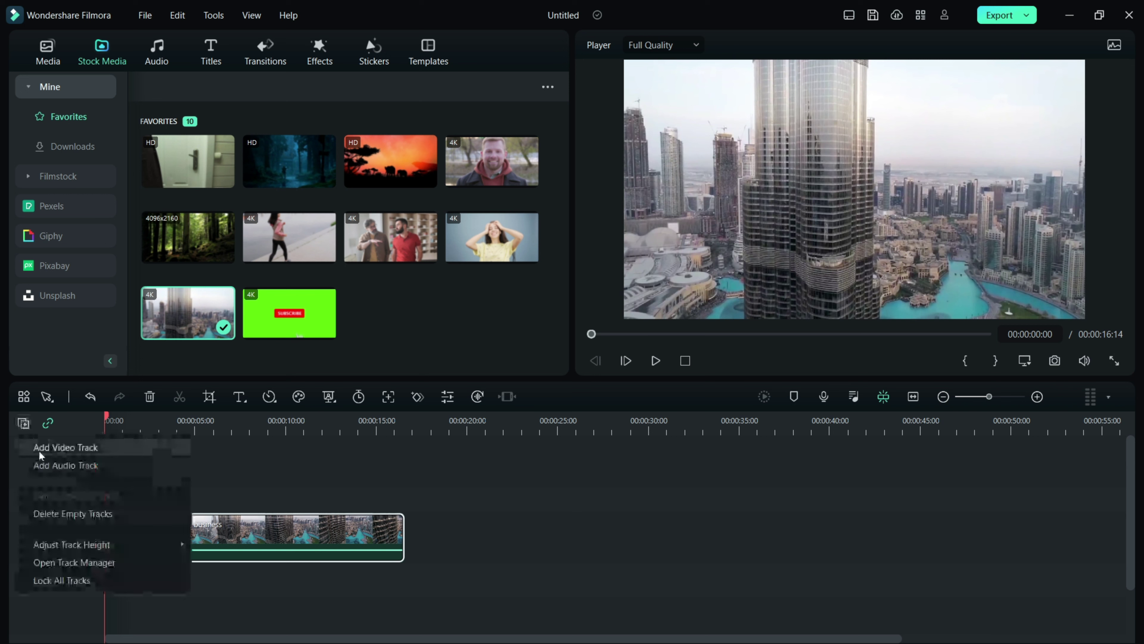
left_click(61, 445)
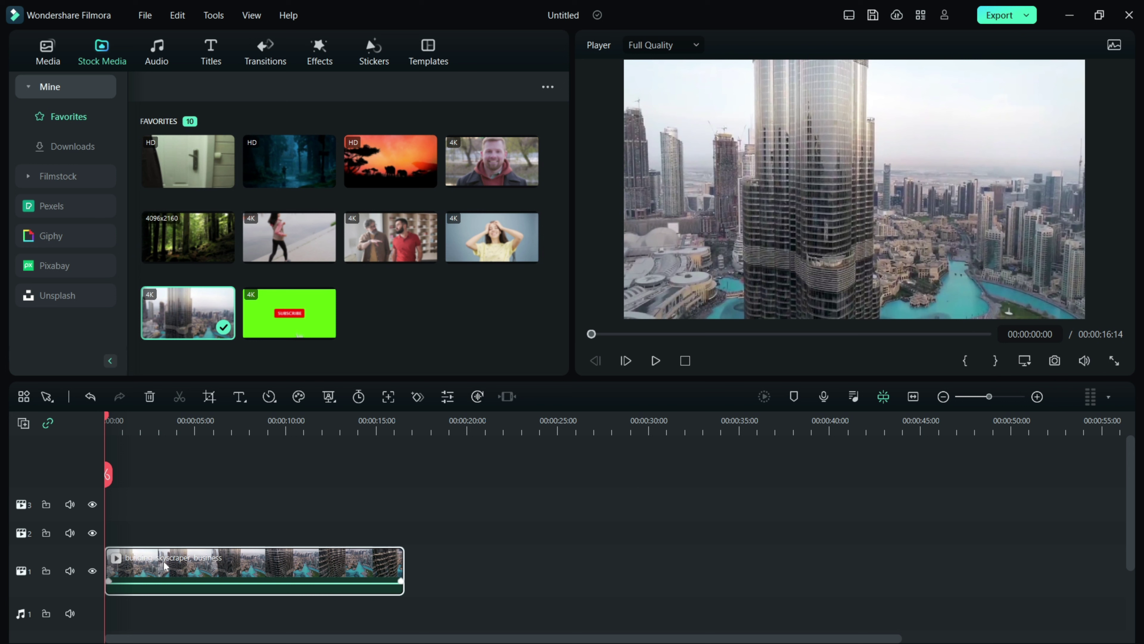
left_click(90, 500)
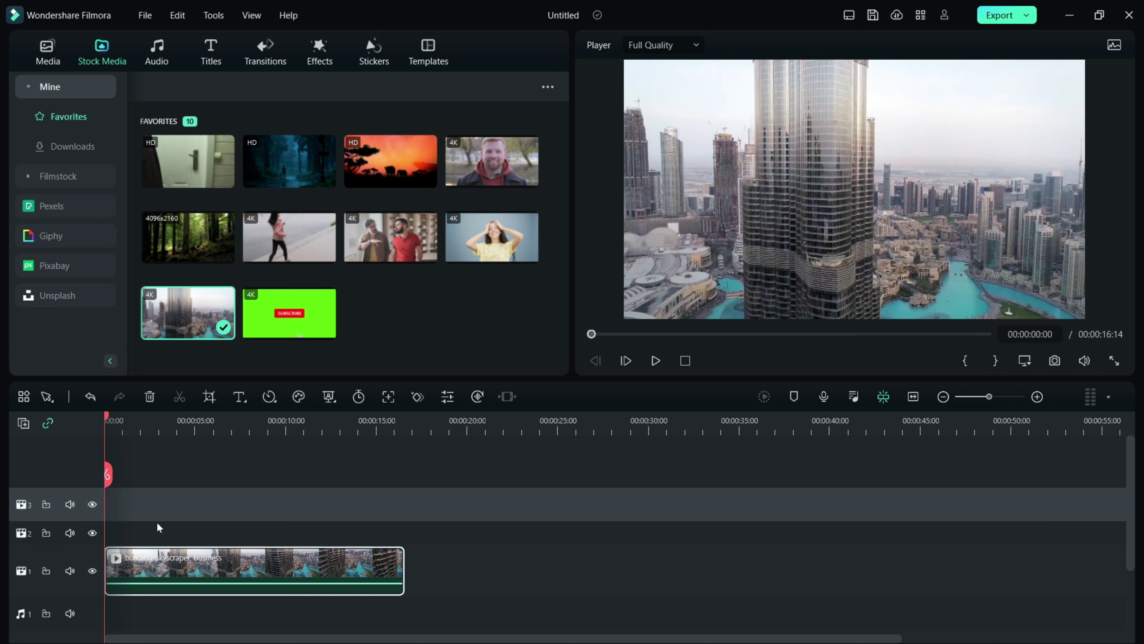
key("ctrl+v")
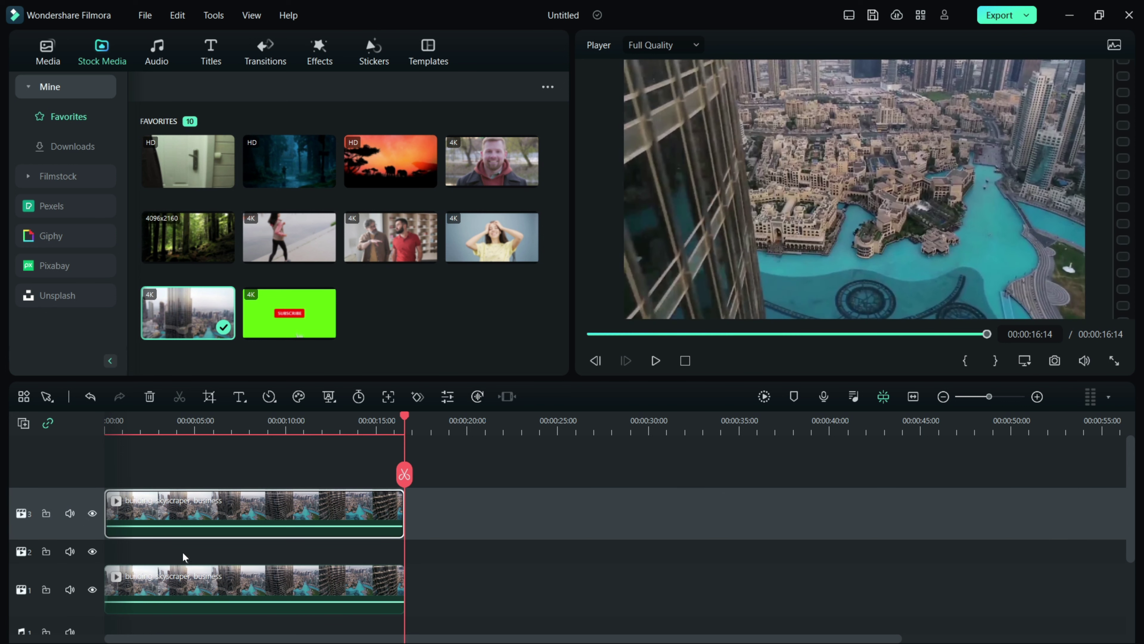
Add a Basic 6 title on video track 2, spanning the two skyscraper clips, and change its text to "TO"
left_click(211, 51)
left_click_drag(273, 169, 339, 554)
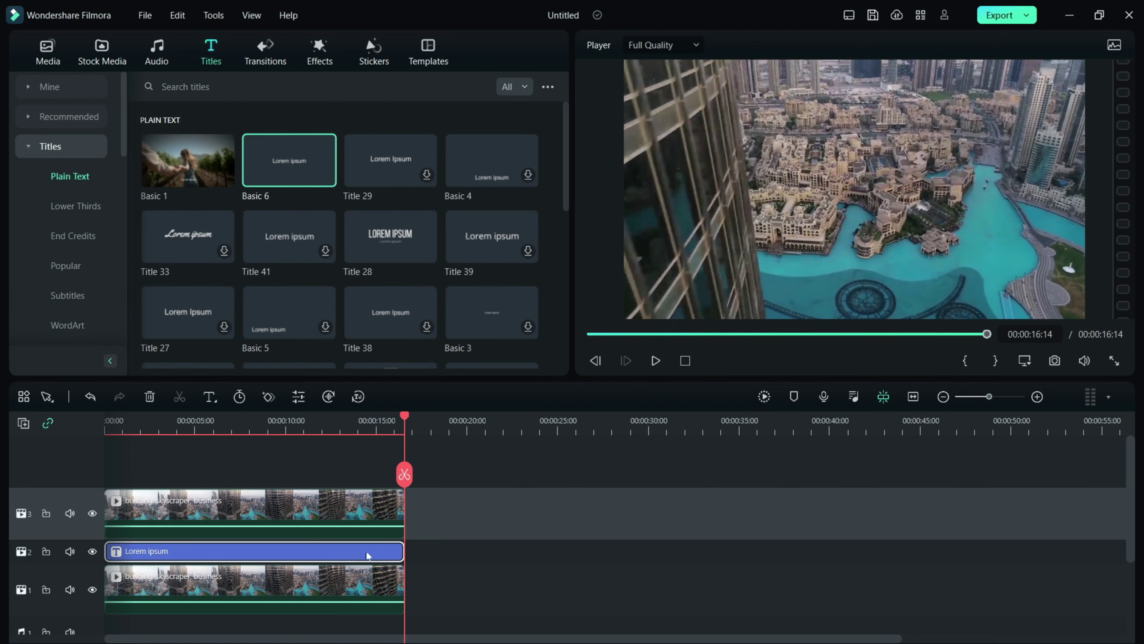
double_click(251, 551)
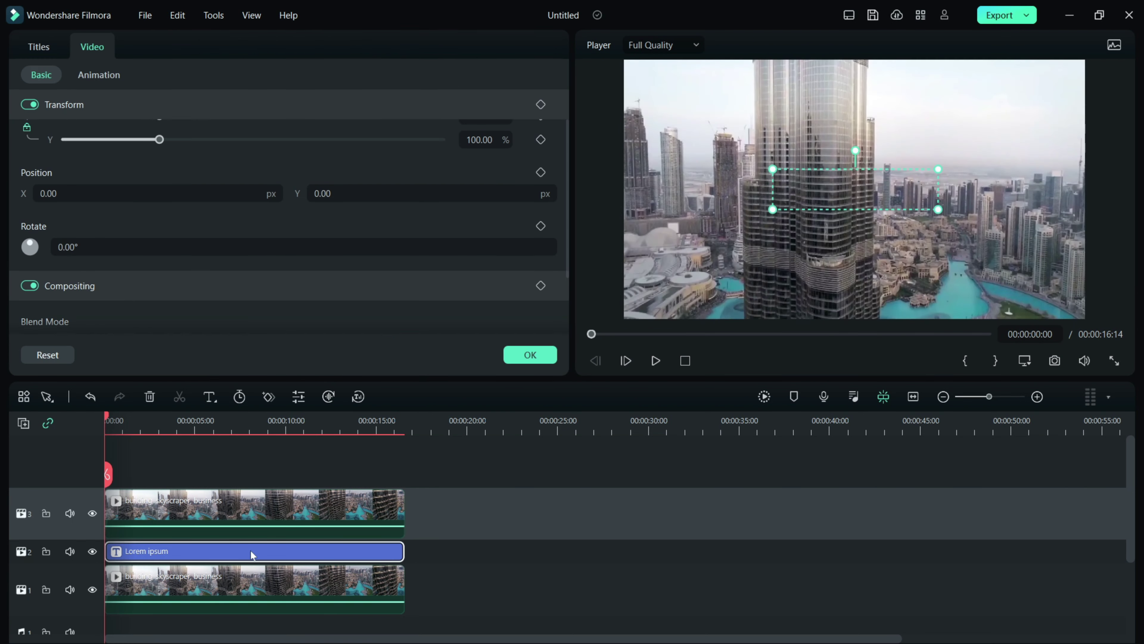
left_click(38, 46)
type("TO")
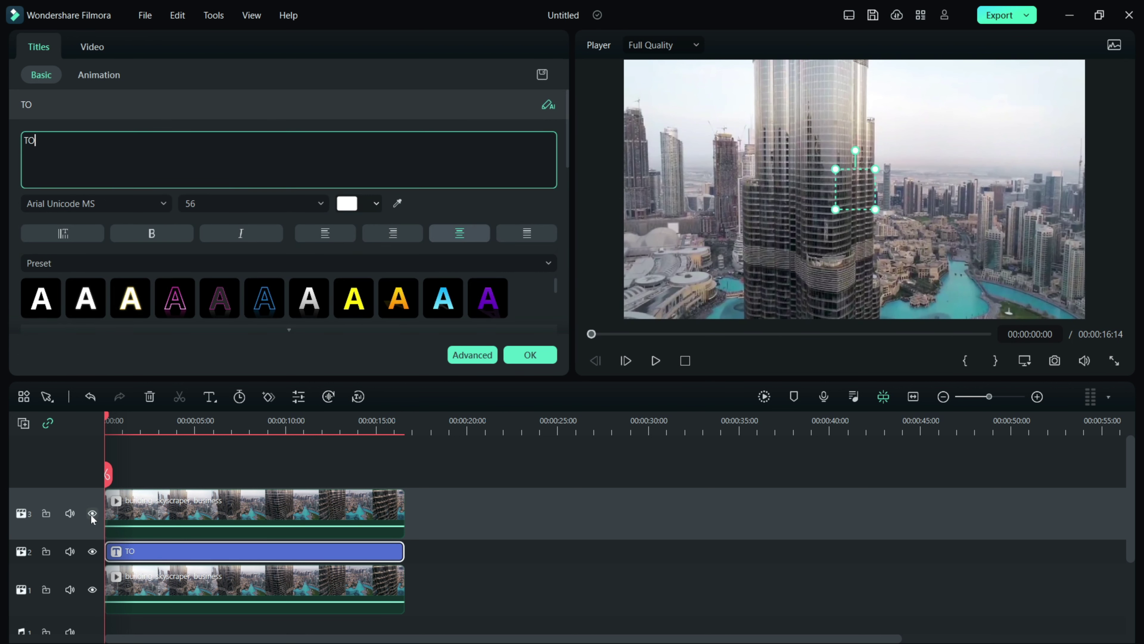
Hide track 3, change the title to "TOWER" and centre it in the frame, with track 3 shown again
left_click(92, 514)
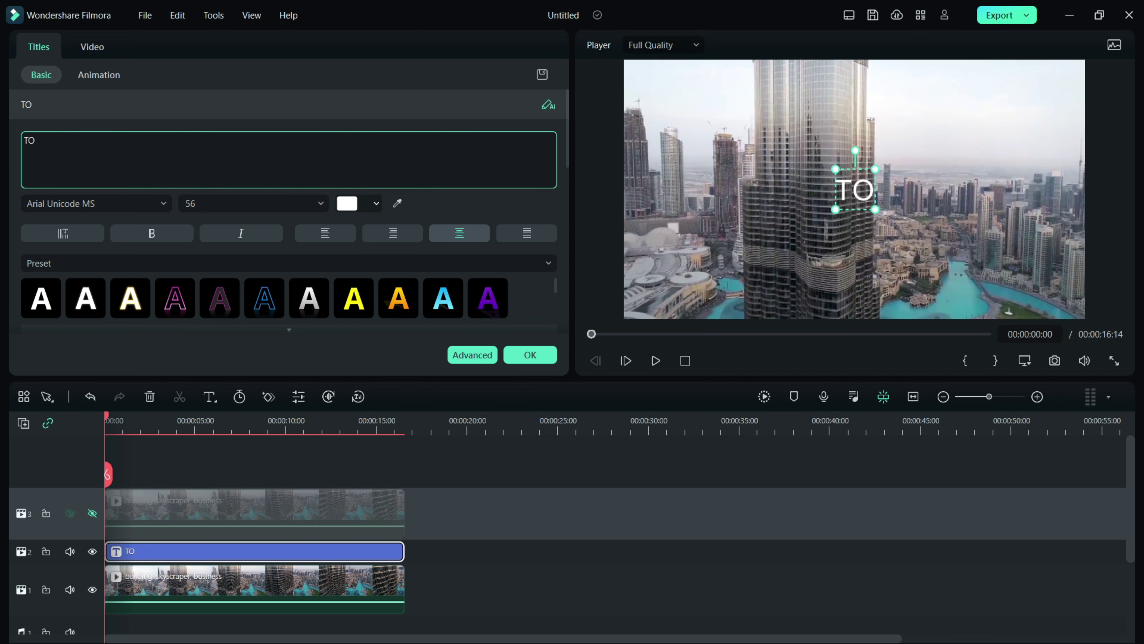
type("WER")
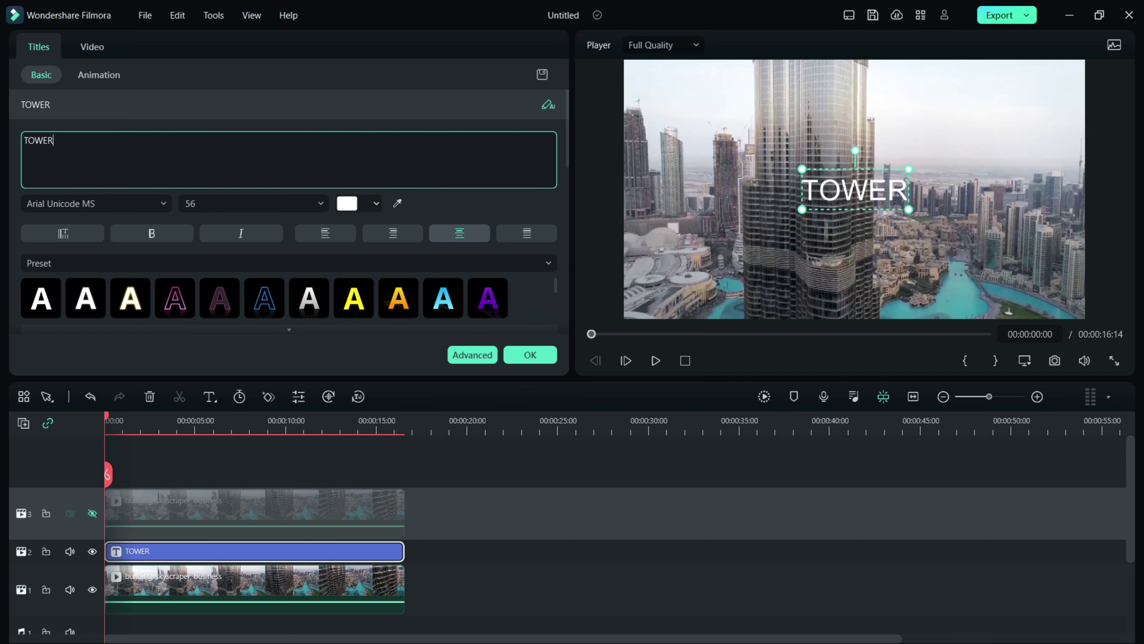
left_click(92, 514)
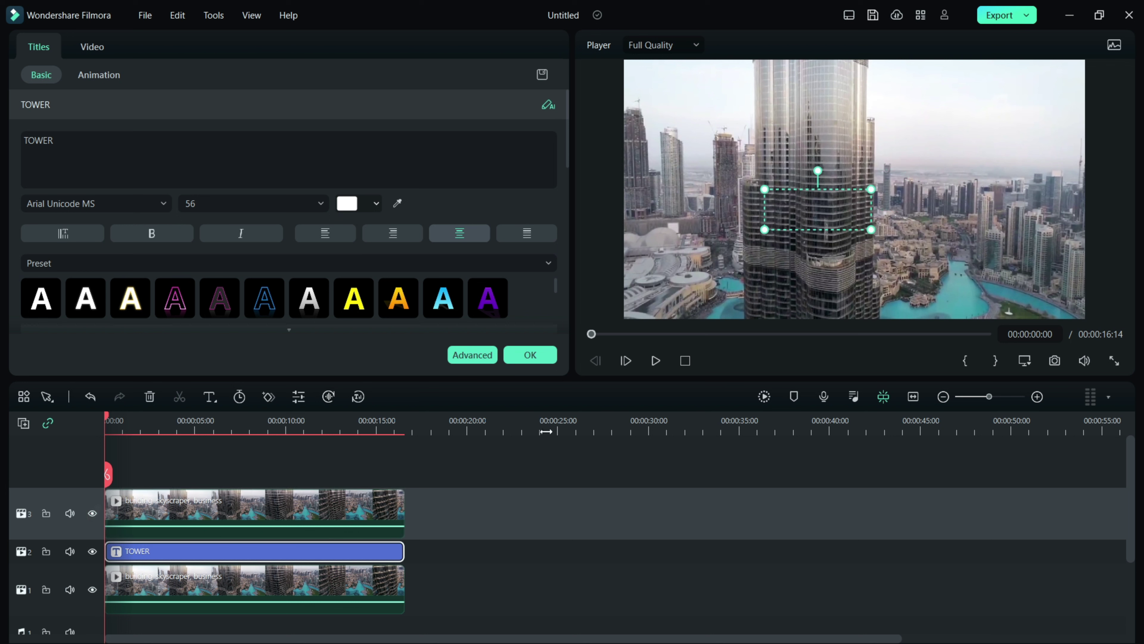
Preview the layered skyscraper clips, trim both clips and the title to end at 00:00:03:22, and remove the remainder
left_click(656, 360)
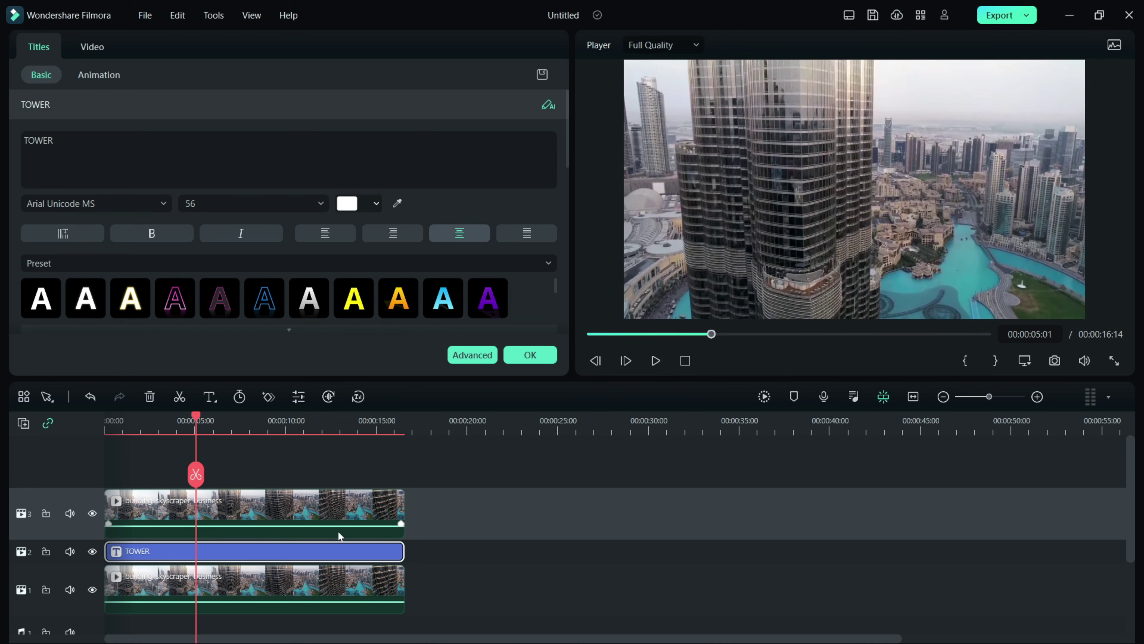
left_click(175, 468)
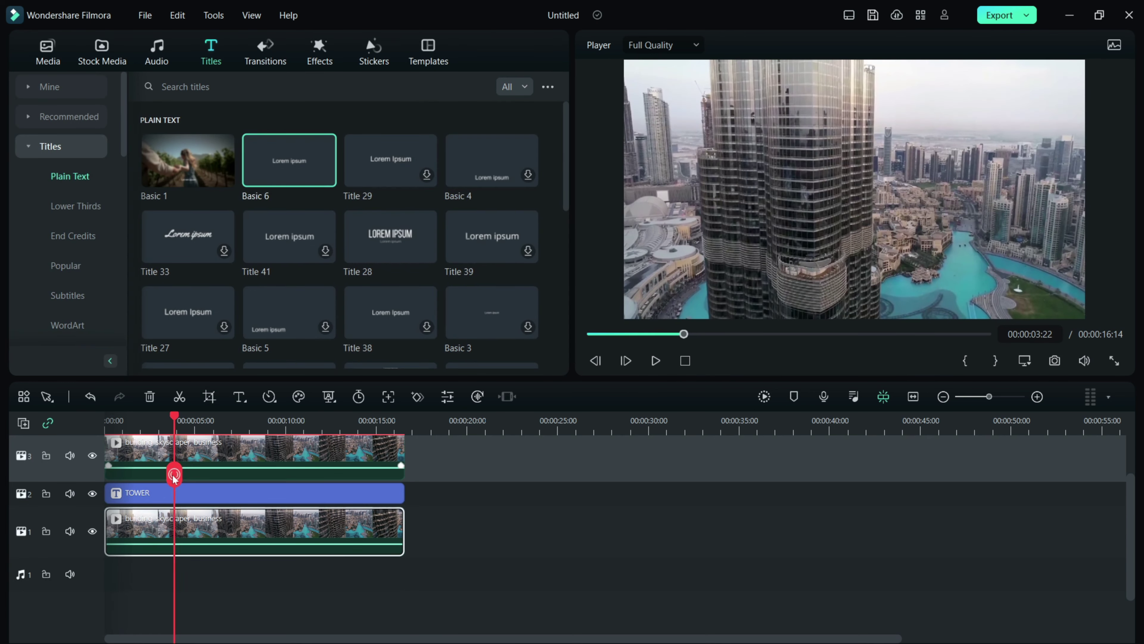
left_click(175, 474)
left_click(149, 397)
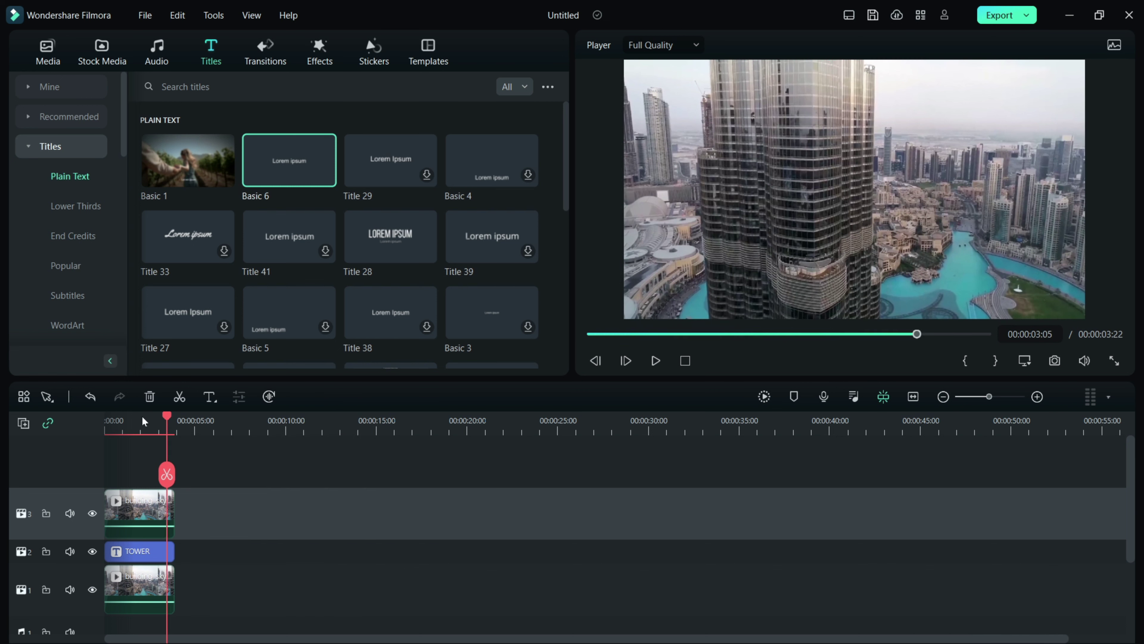
Slow the skyscraper clip on track 1 to 0.62x speed and delete the clip on track 3
left_click(143, 581)
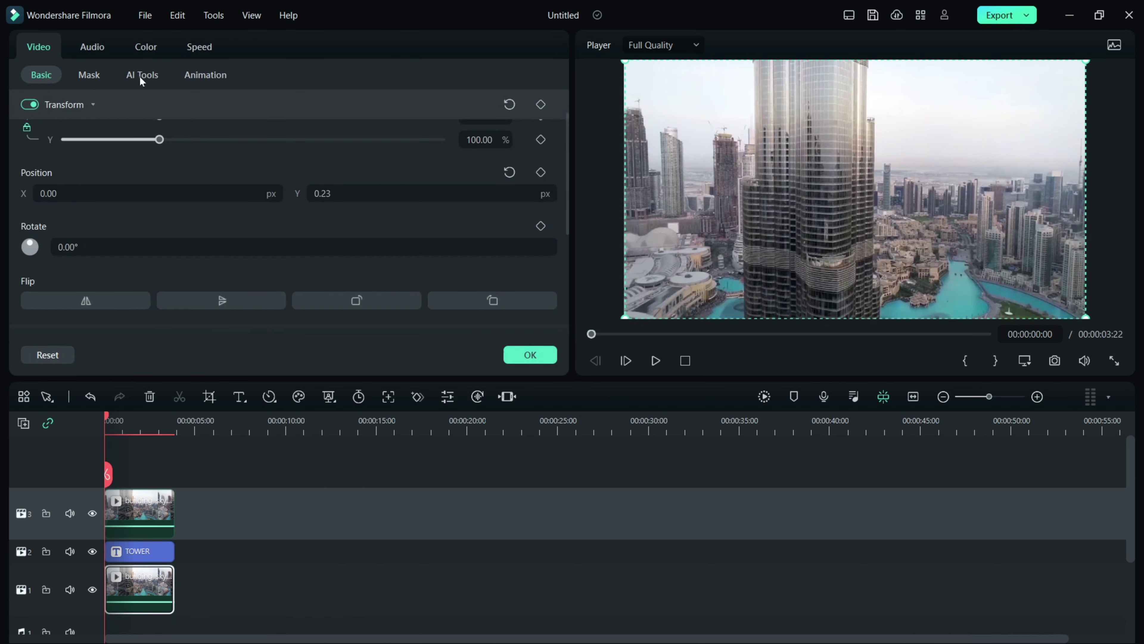
key("ctrl+r")
left_click_drag(141, 121, 106, 122)
left_click(151, 509)
left_click(150, 396)
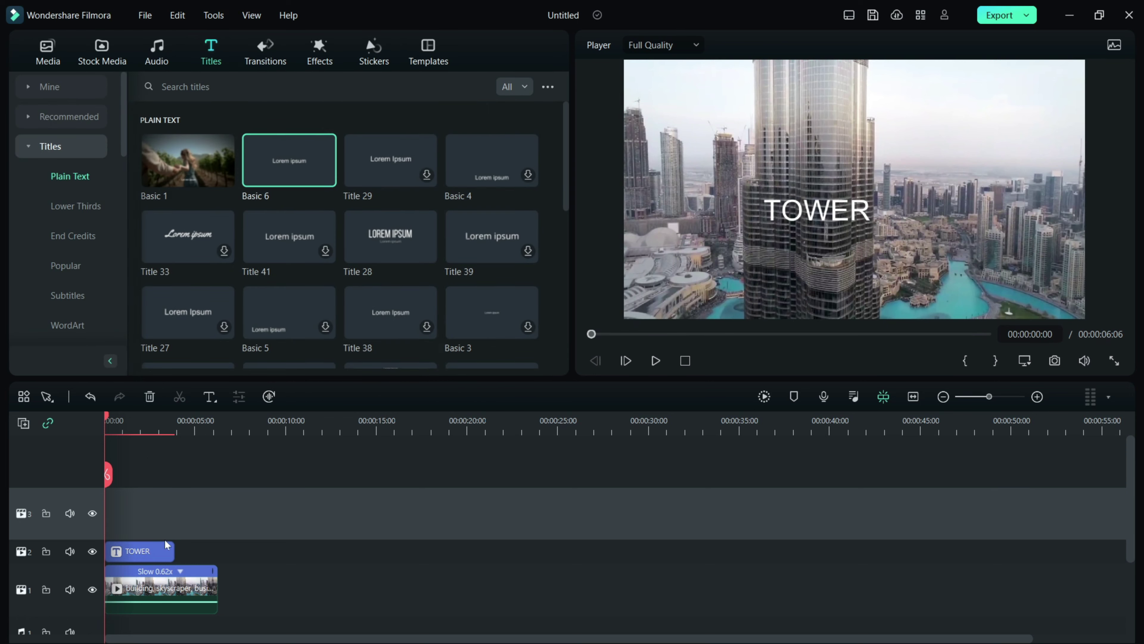
Paste a copy of the slowed clip onto track 3 and extend the TOWER title to end at 00:00:06:06
left_click(171, 594)
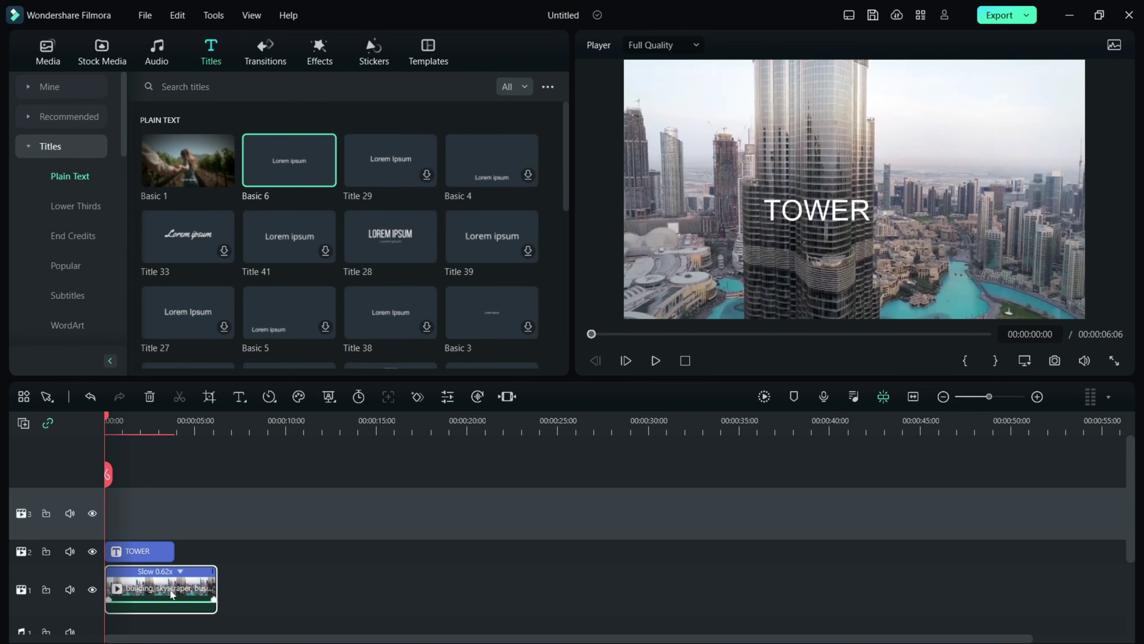
key("ctrl+c")
key("ctrl+v")
left_click(170, 551)
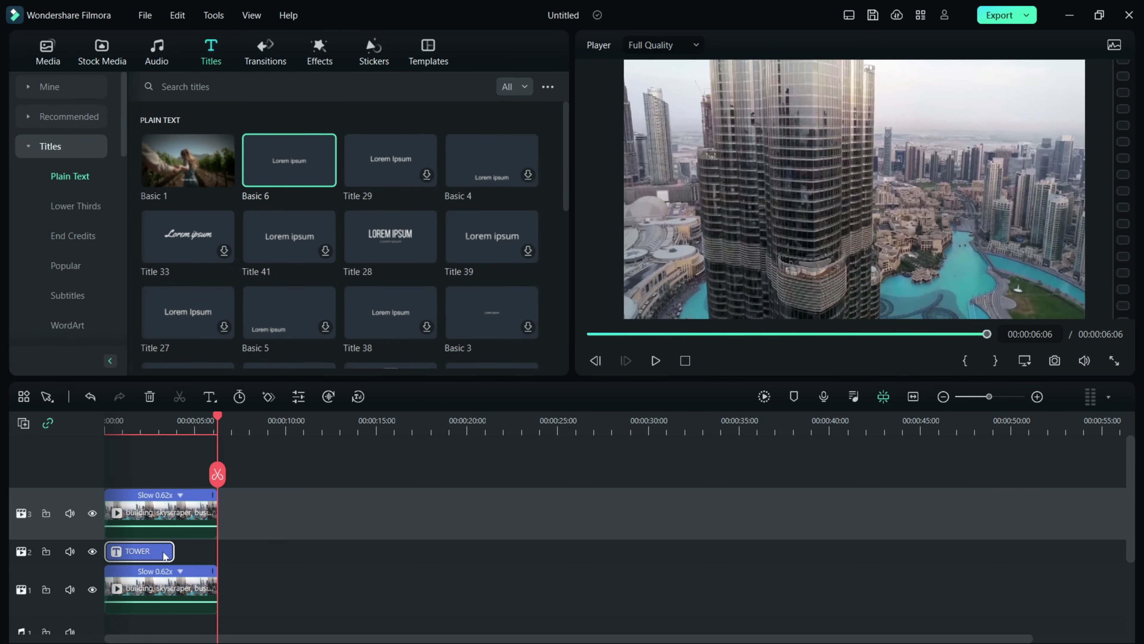
left_click_drag(173, 550, 213, 551)
key("Home")
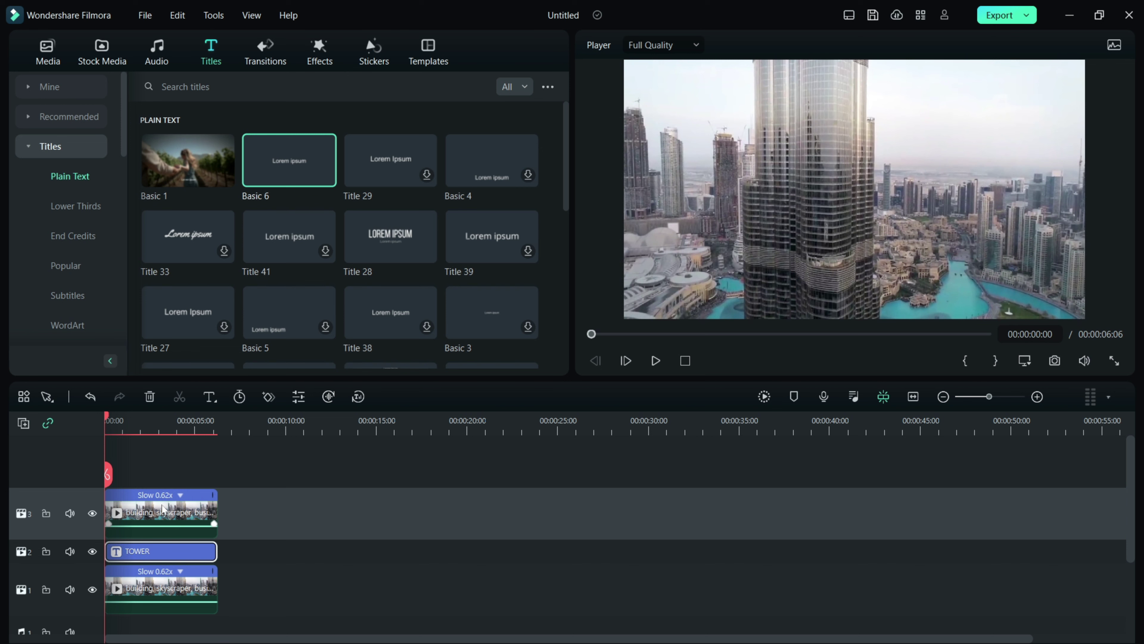
Apply the Image Mask effect to the skyscraper clip on track 3 and pick a mask shape for it
double_click(163, 509)
left_click(253, 514)
left_click(320, 52)
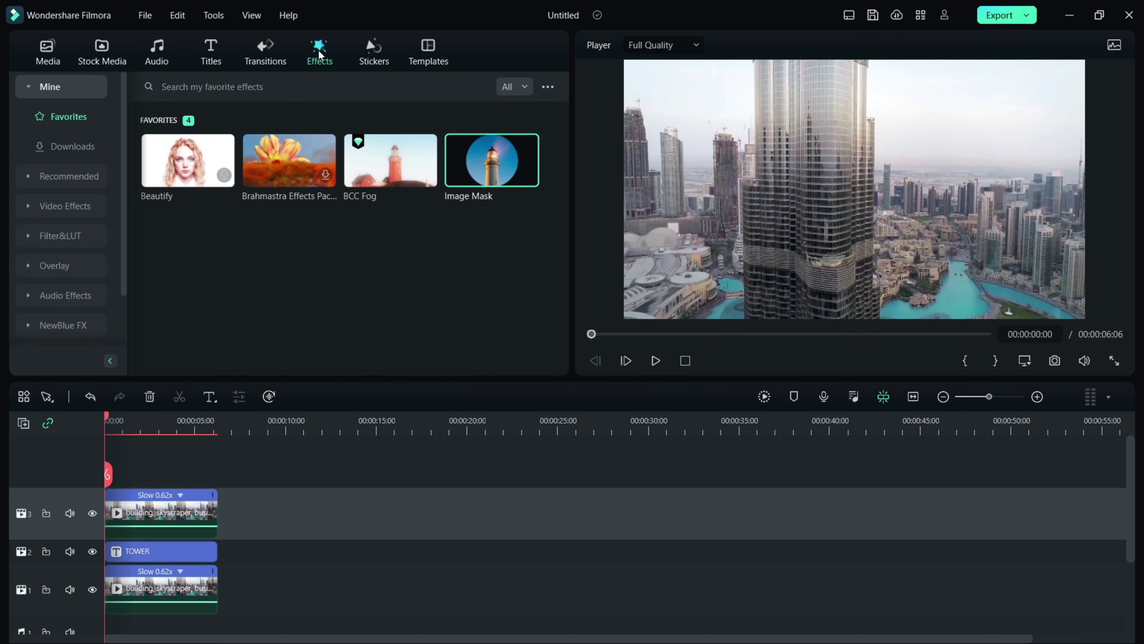
left_click_drag(486, 165, 143, 518)
double_click(144, 518)
left_click(254, 47)
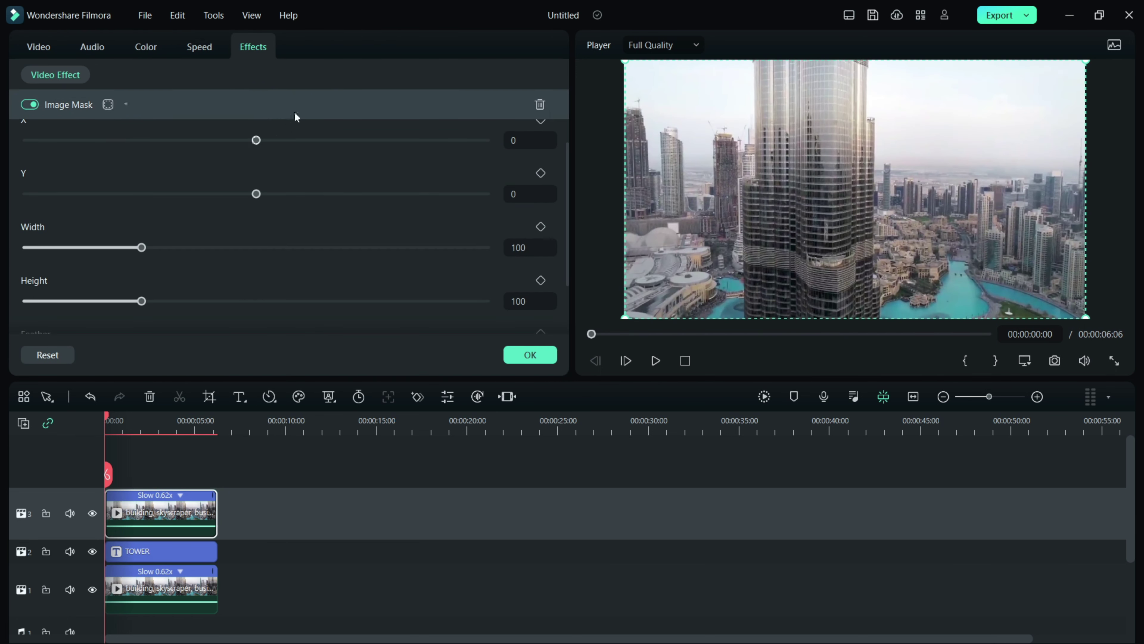
scroll(294, 135, "up", 3)
left_click(288, 179)
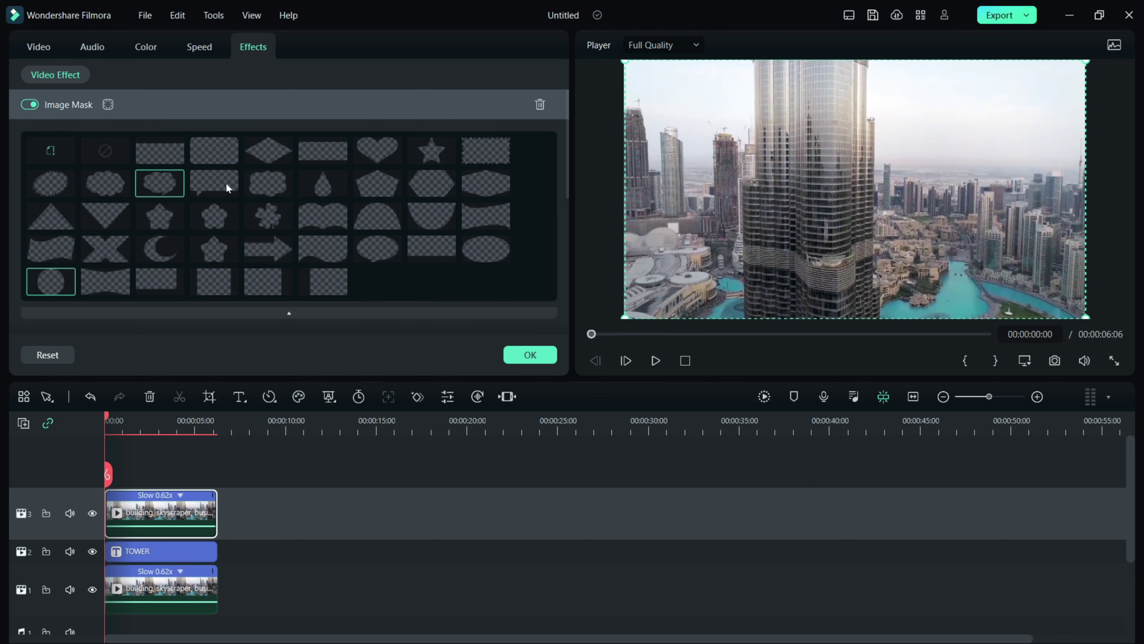
left_click(204, 178)
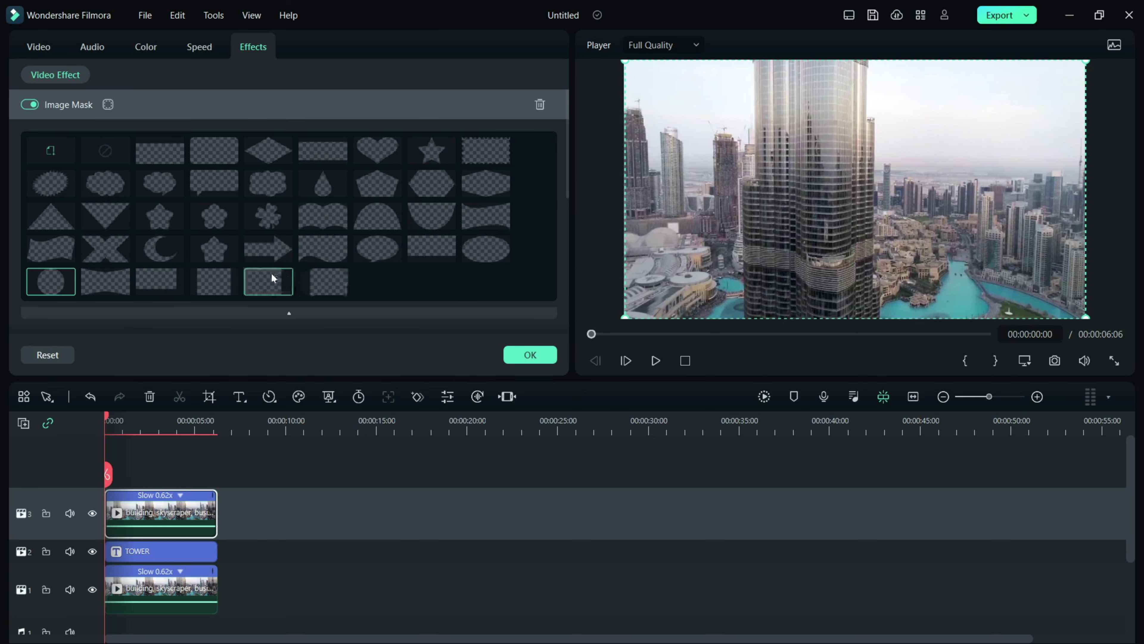
Hide track 3 and add a keyframe to the TOWER title at the start of the timeline
left_click(99, 516)
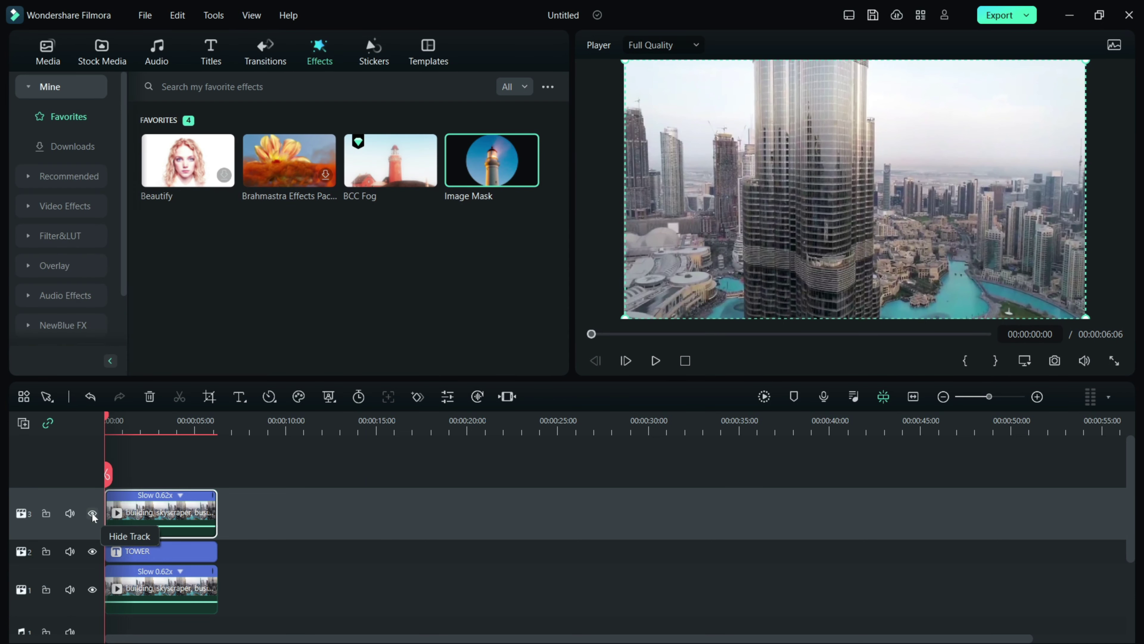
left_click(92, 514)
double_click(152, 552)
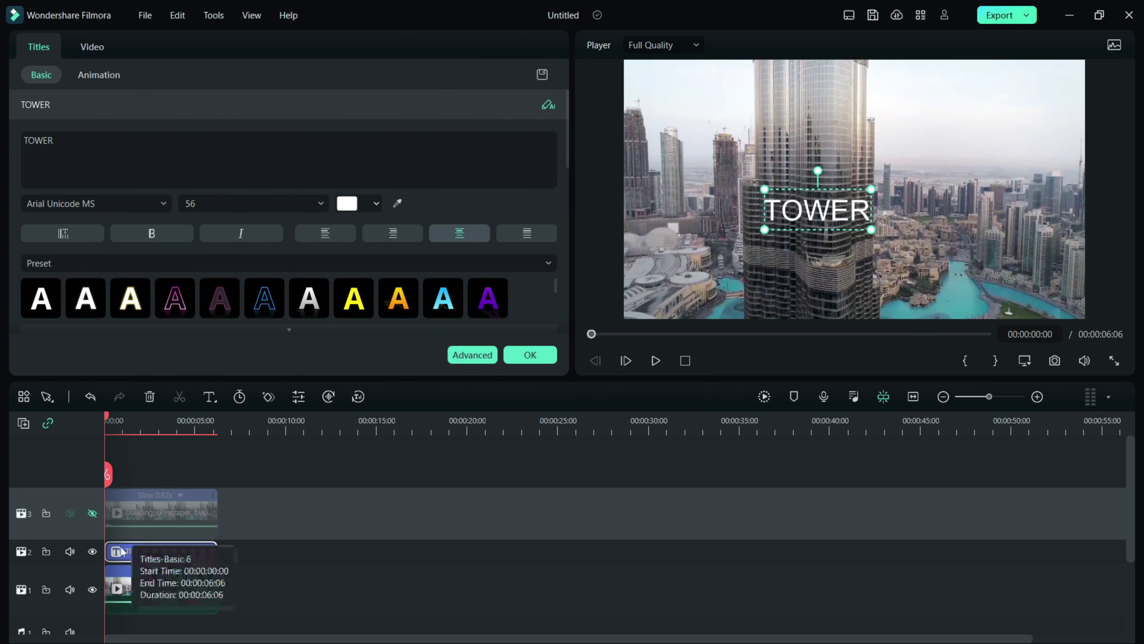
left_click(267, 401)
Add a second TOWER title keyframe at 00:00:04:02 with a negative X position that moves the text left
left_click_drag(105, 414, 178, 434)
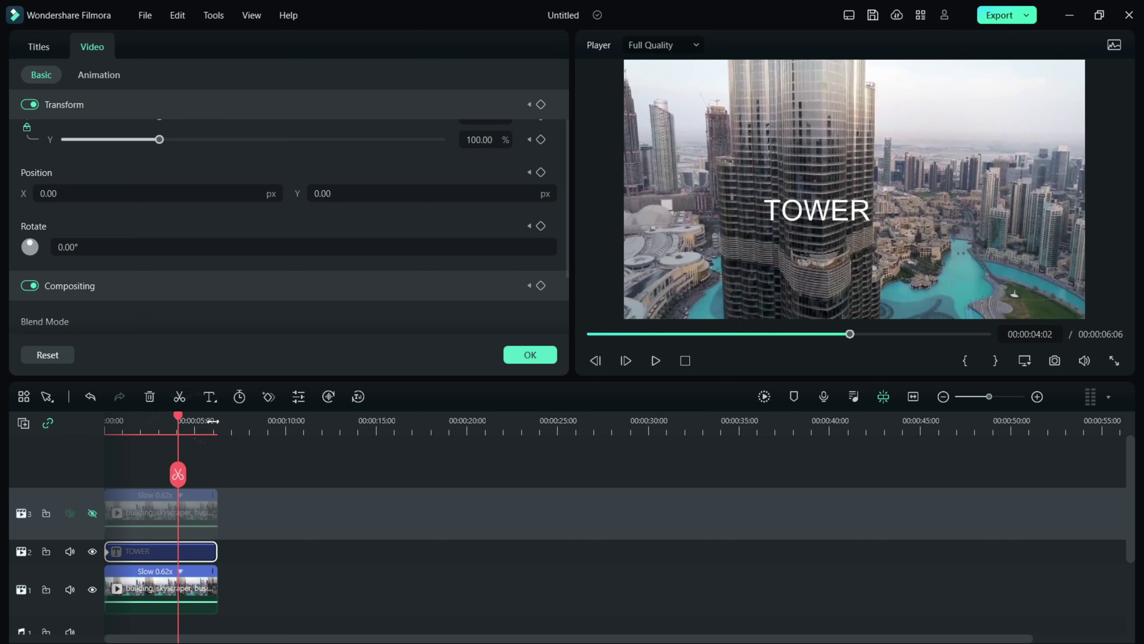
left_click(269, 399)
left_click_drag(244, 196, 199, 196)
Show track 3 again and play the timeline from the start to preview the title emerging from behind the tower
key("Home")
left_click(91, 513)
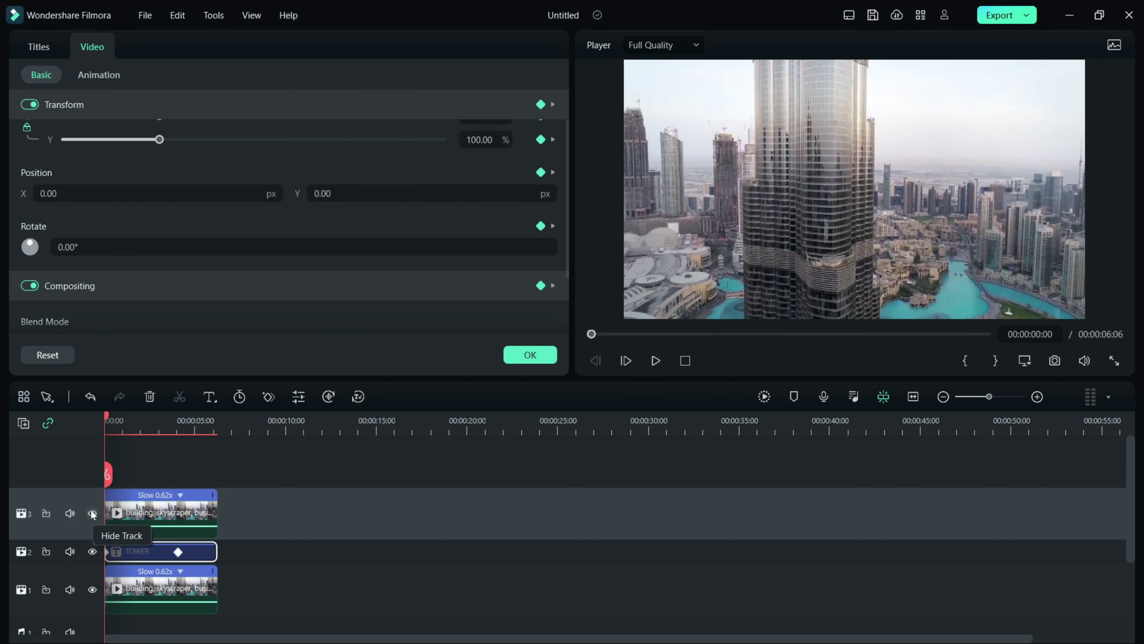
left_click(656, 361)
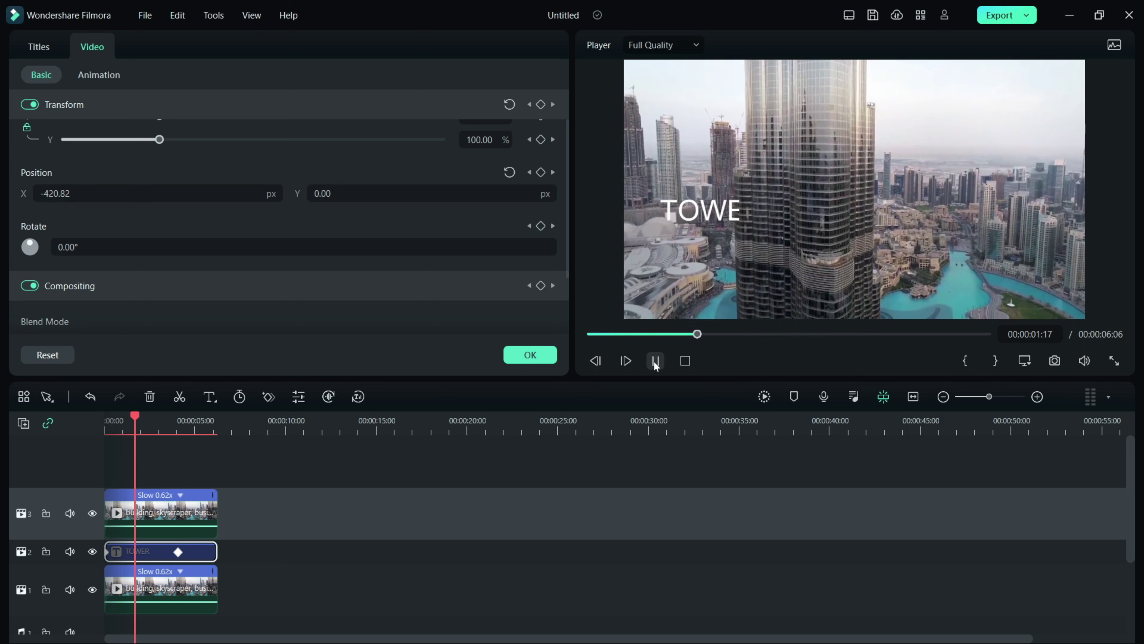
Delete all the clips from the timeline and place the Yellow Cream solid color on track 1
left_click_drag(243, 618, 138, 483)
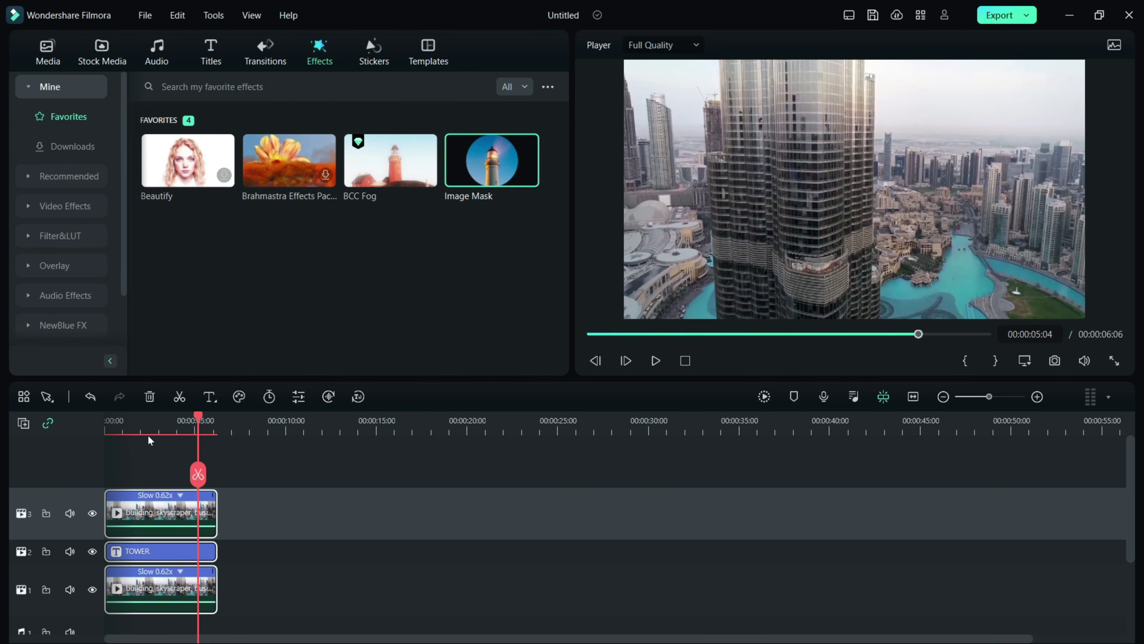
left_click(150, 397)
left_click(102, 50)
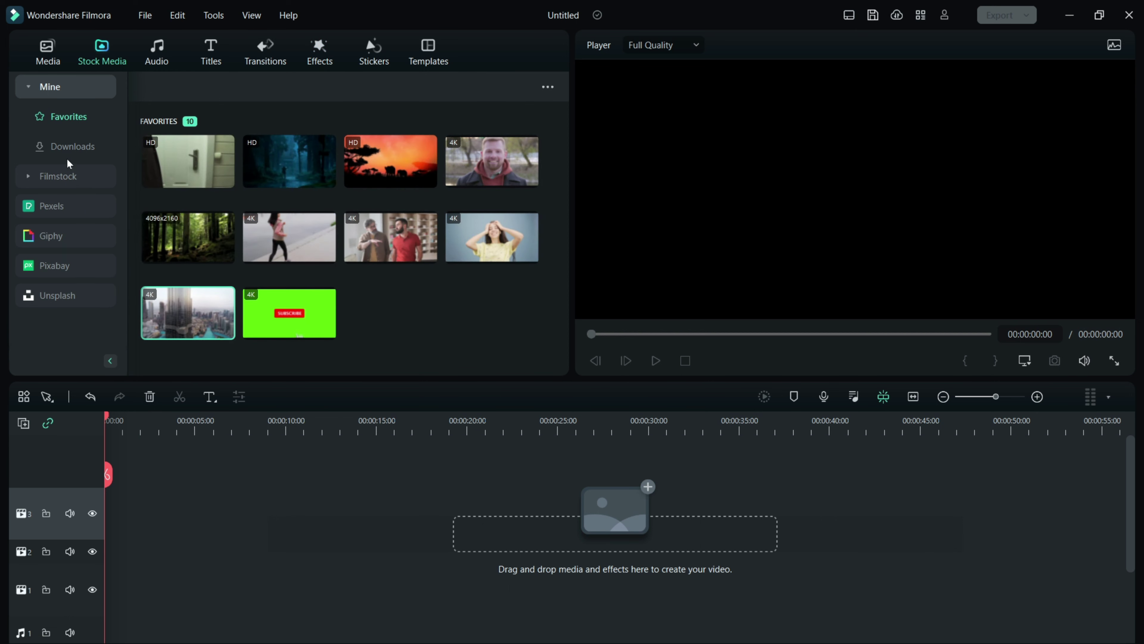
left_click(76, 175)
scroll(212, 292, "down", 5)
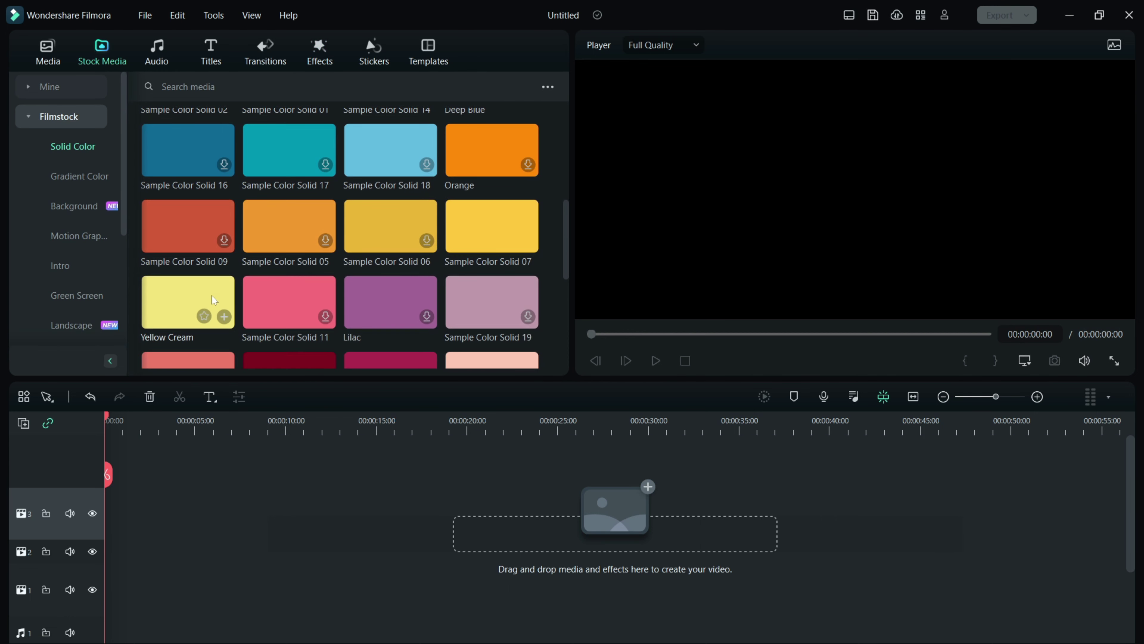
left_click_drag(190, 303, 158, 544)
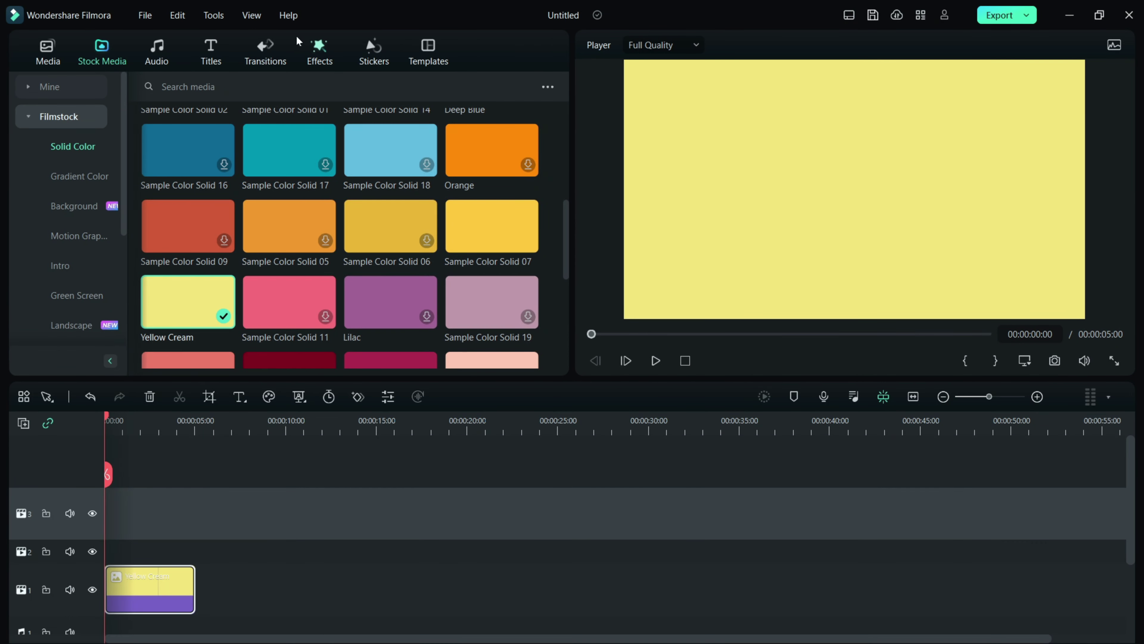
Add a Basic 6 title on track 2 above the yellow background and change its text to "WELCOME"
left_click(211, 52)
left_click_drag(271, 178, 134, 549)
scroll(160, 208, "up", 2)
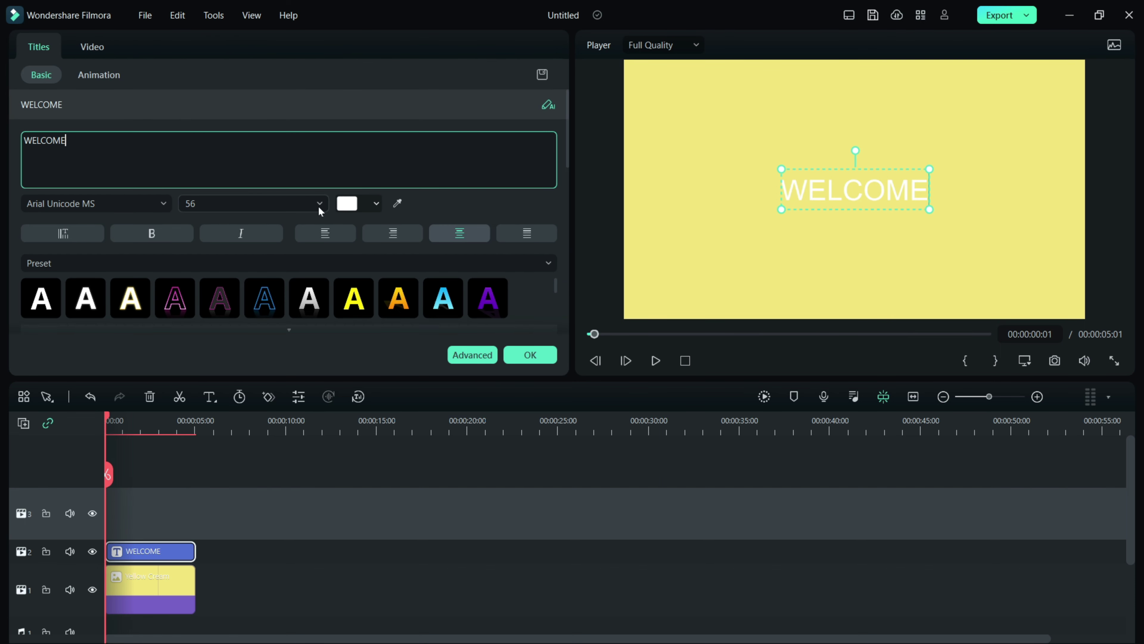
Set the WELCOME title's font size to 150 and hide track 2
left_click(321, 204)
scroll(259, 274, "down", 5)
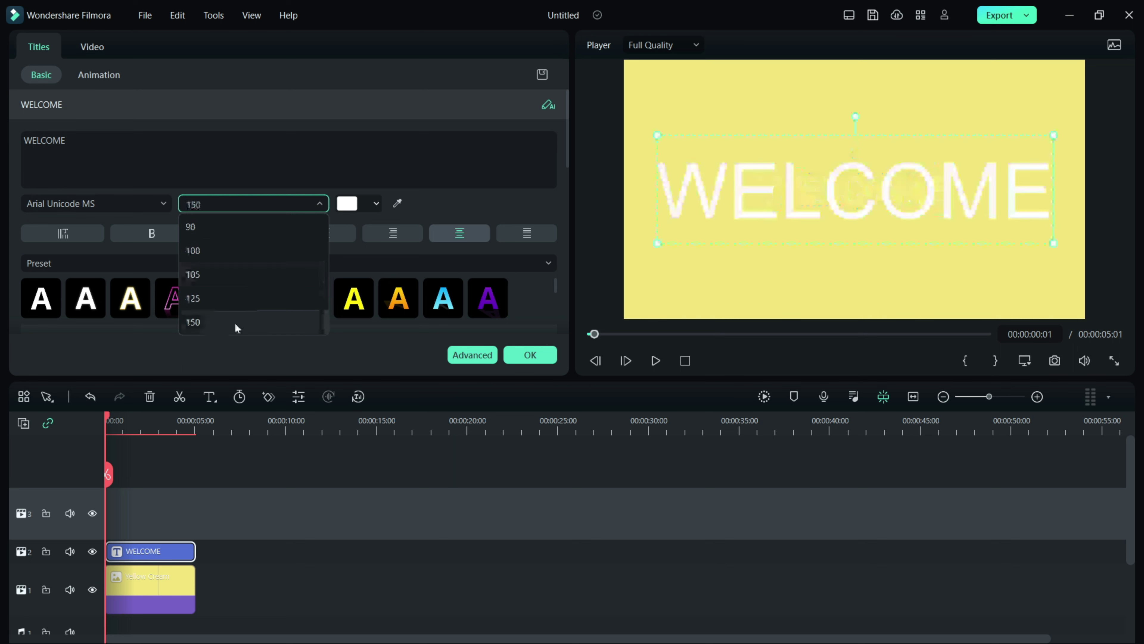
left_click(235, 322)
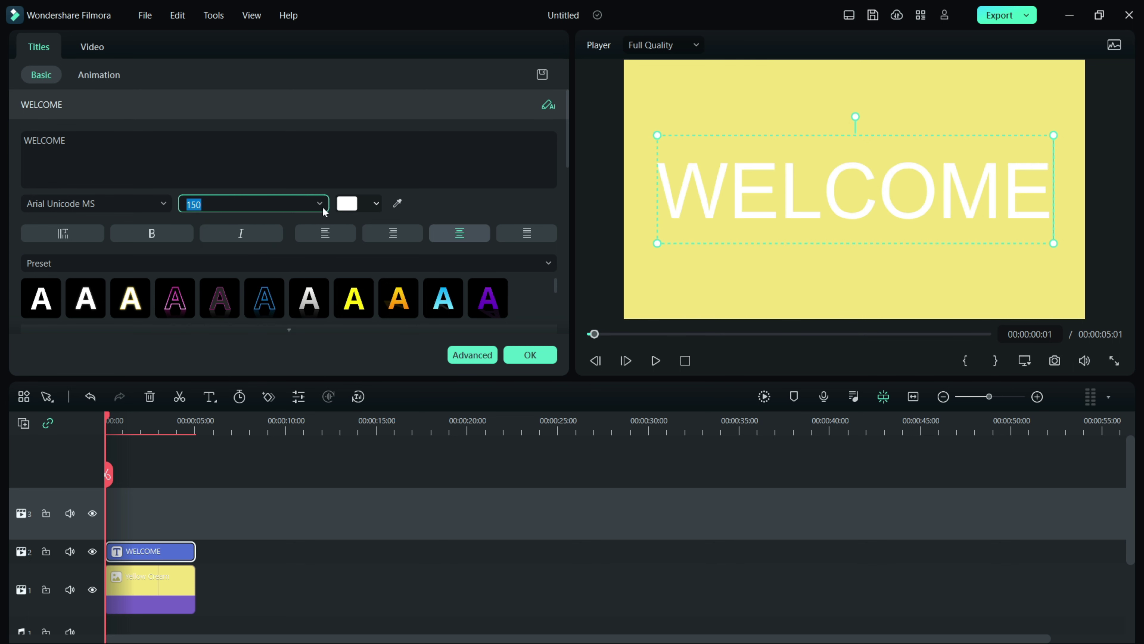
left_click(92, 552)
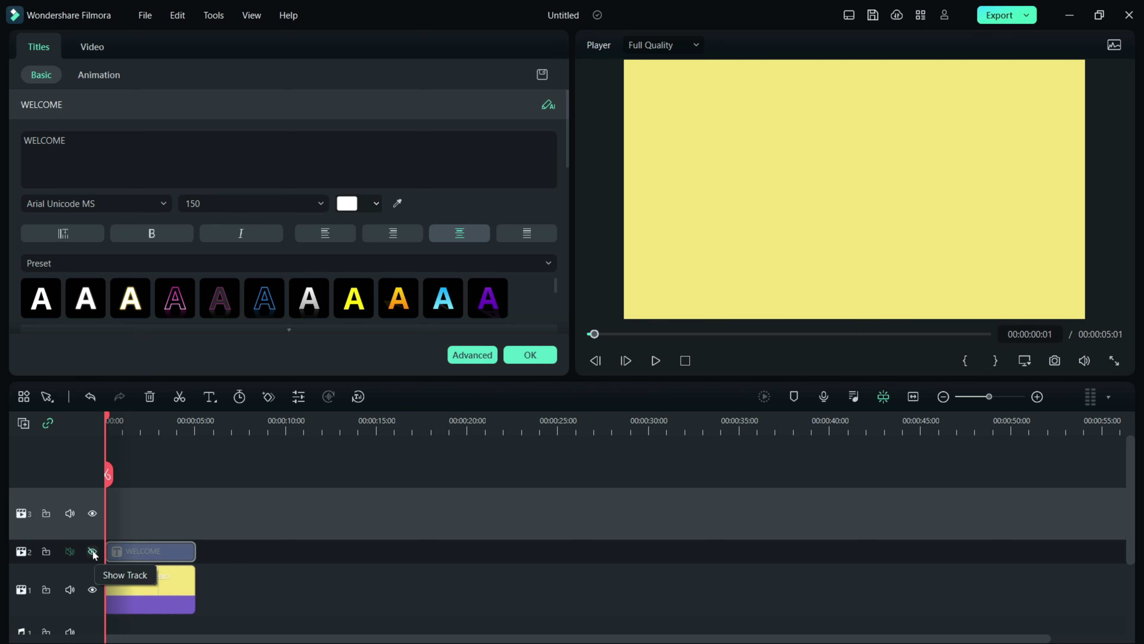
Add a Basic 6 title on track 3 and change its text to "TO THE"
left_click(151, 534)
left_click_drag(288, 162, 132, 511)
double_click(133, 511)
key("ctrl+a")
type("TO THE")
key("Tab")
Set the TO THE title's font size to 150 and hide track 3
left_click(319, 203)
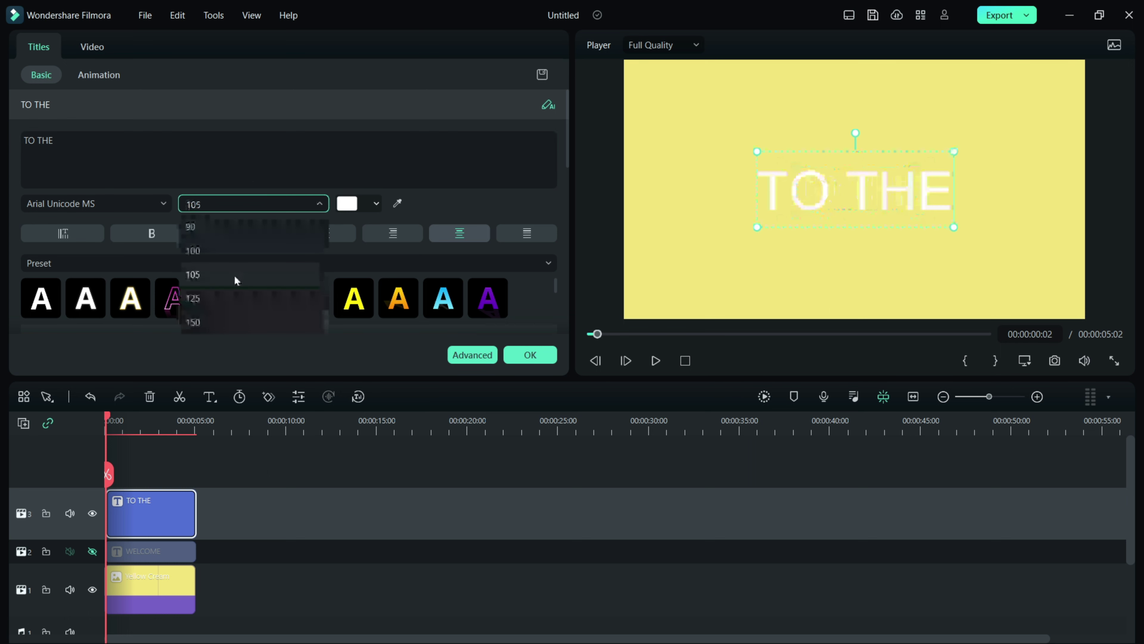
left_click(217, 327)
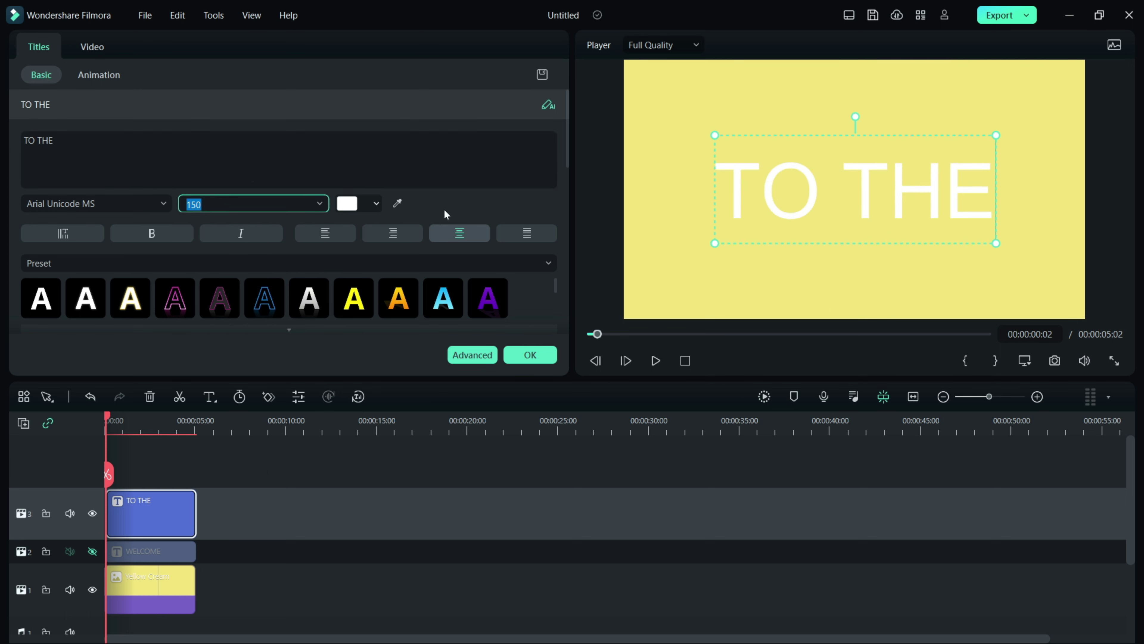
left_click(93, 514)
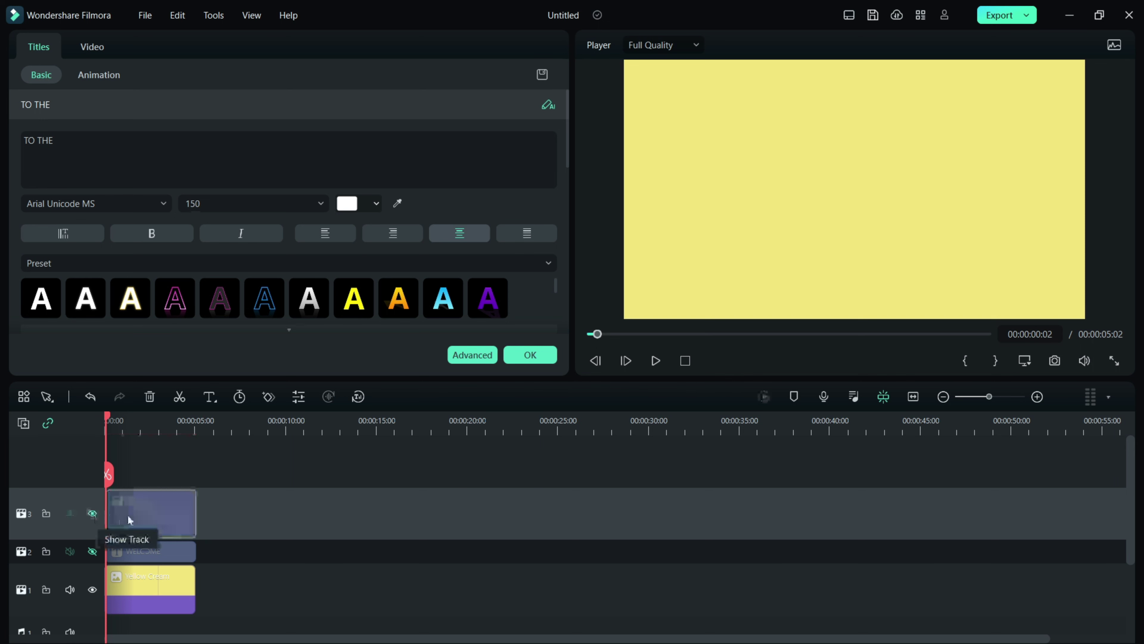
Add a Basic 6 title on a new track 4 and change its text to "FUTURE"
left_click(181, 465)
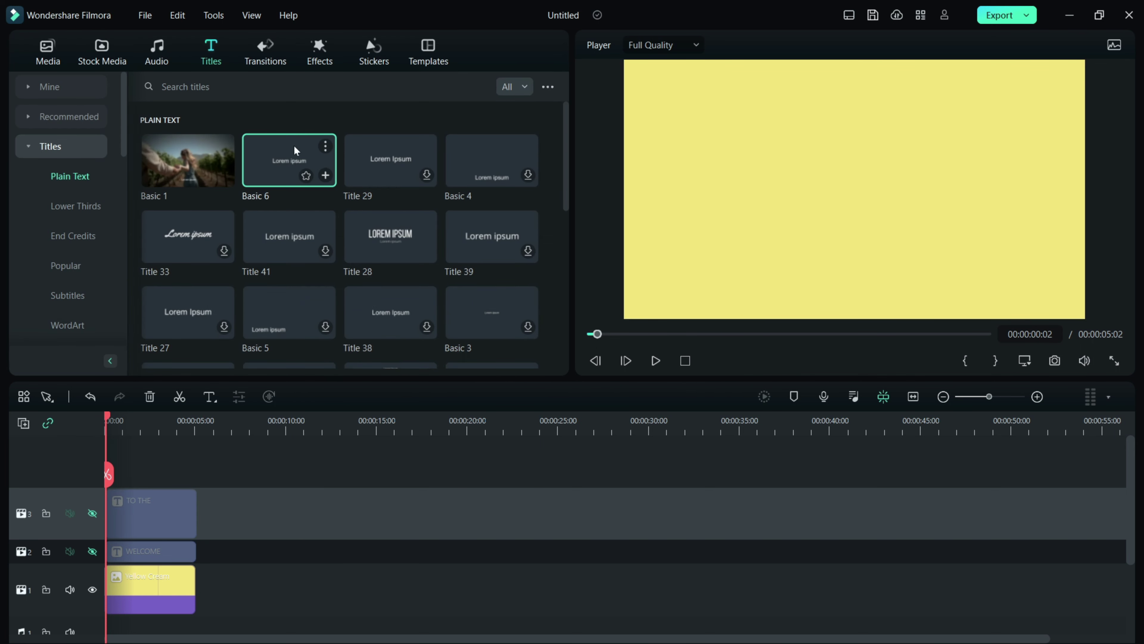
left_click_drag(294, 166, 143, 500)
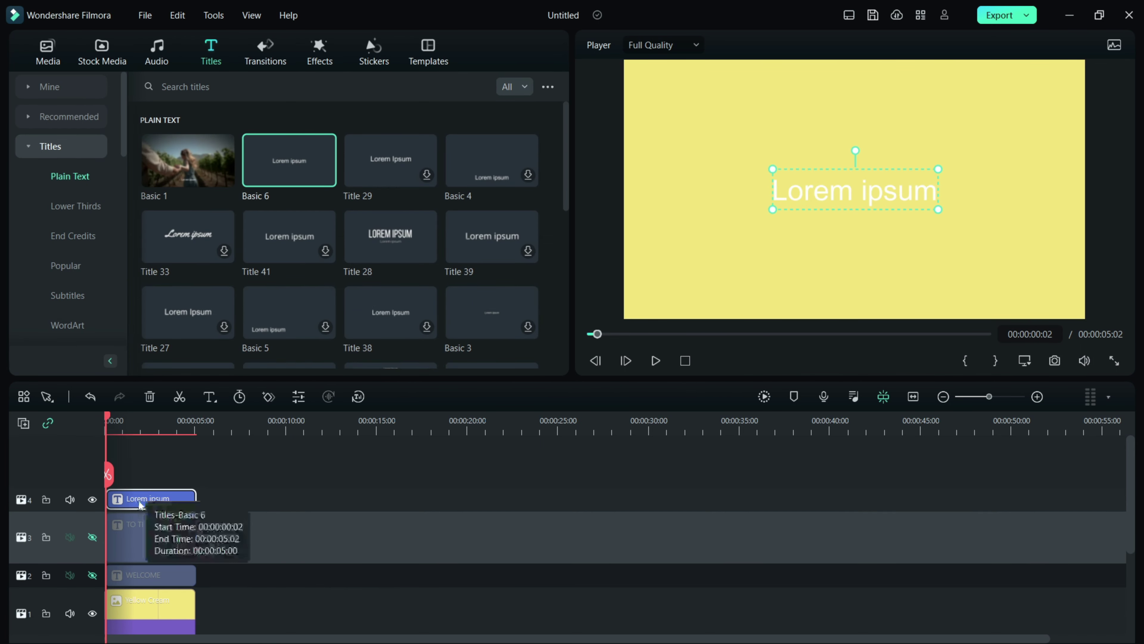
double_click(143, 500)
key("ctrl+a")
type("FUTURE")
Set the FUTURE title's font size to 150 and hide track 4
left_click(253, 203)
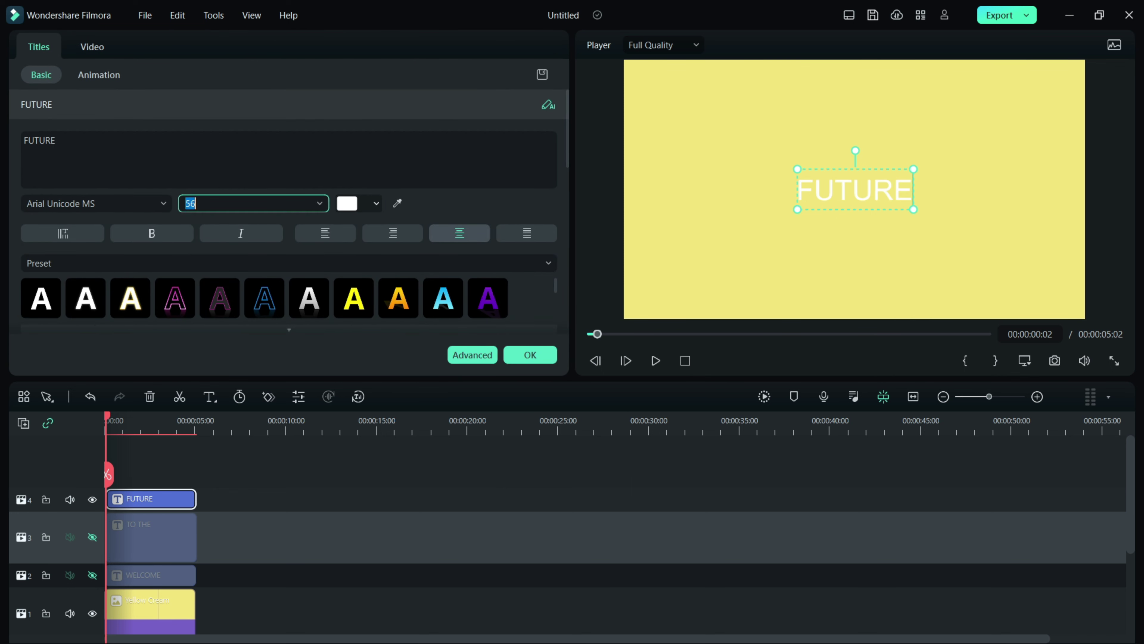
left_click(320, 203)
scroll(252, 288, "down", 3)
left_click(274, 324)
left_click(92, 498)
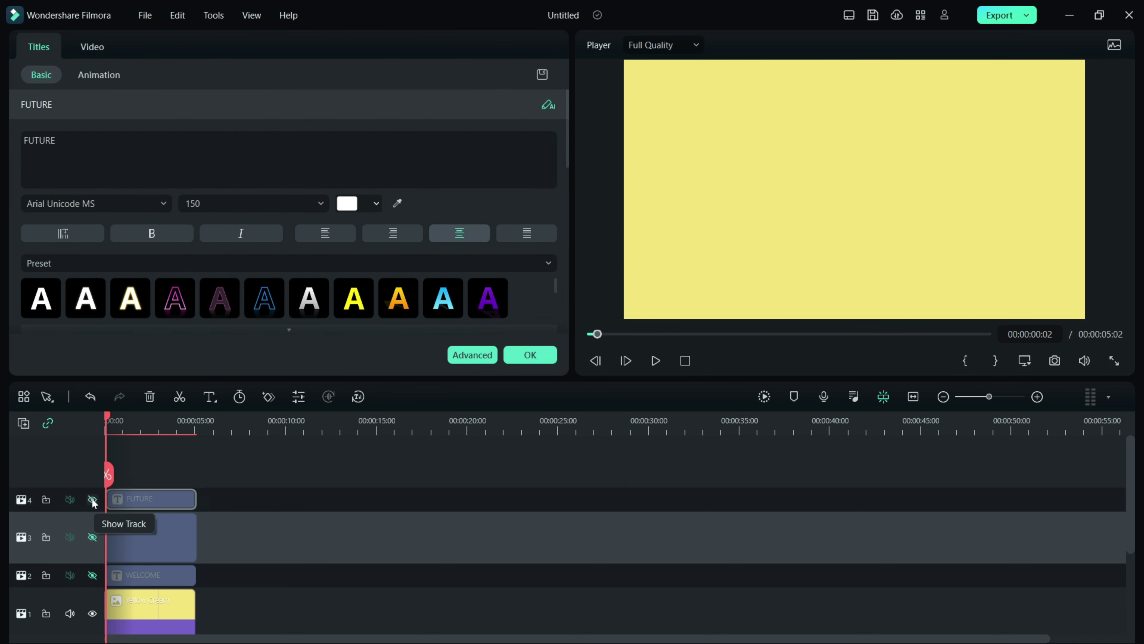
Show track 2 and add a keyframe to the WELCOME title at 00:00:00:02 with its scale set to 0%
left_click(92, 575)
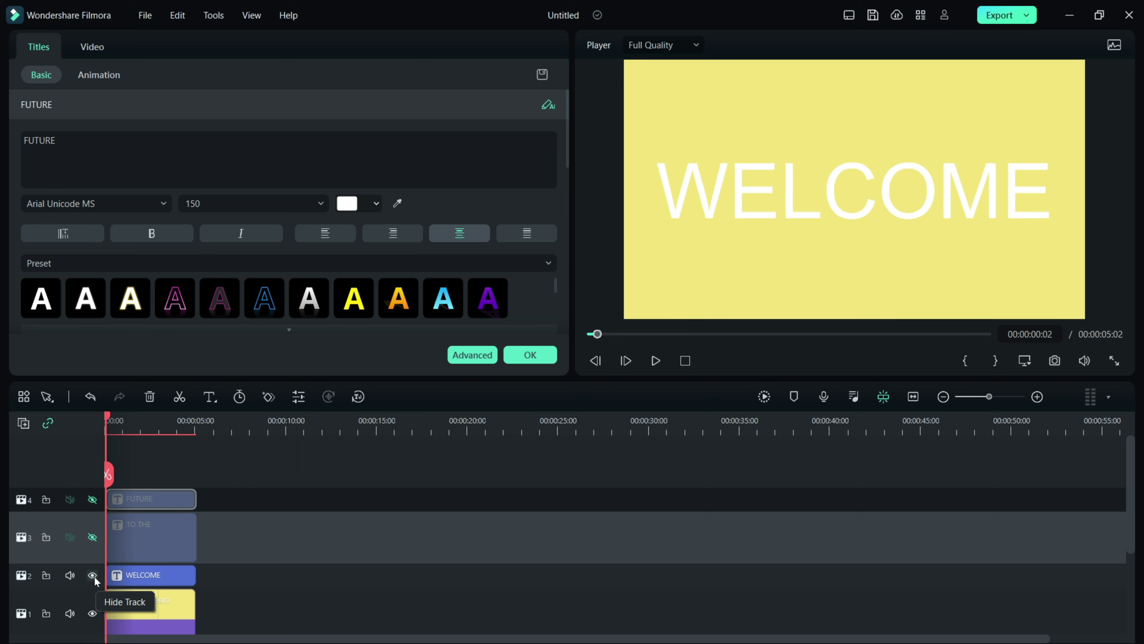
left_click(130, 576)
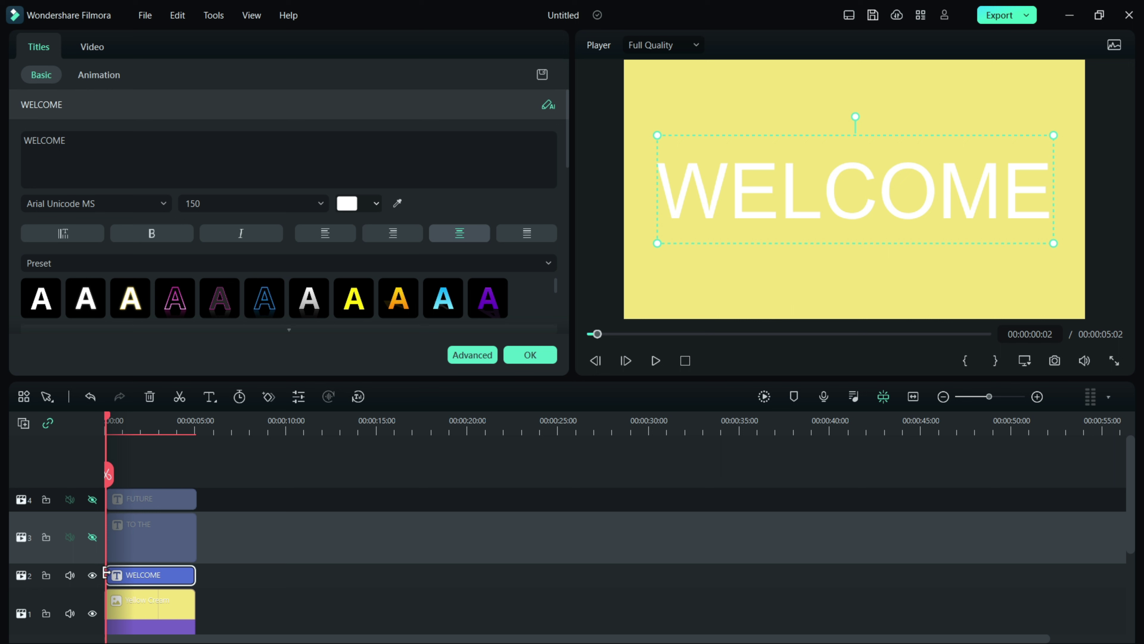
left_click(272, 398)
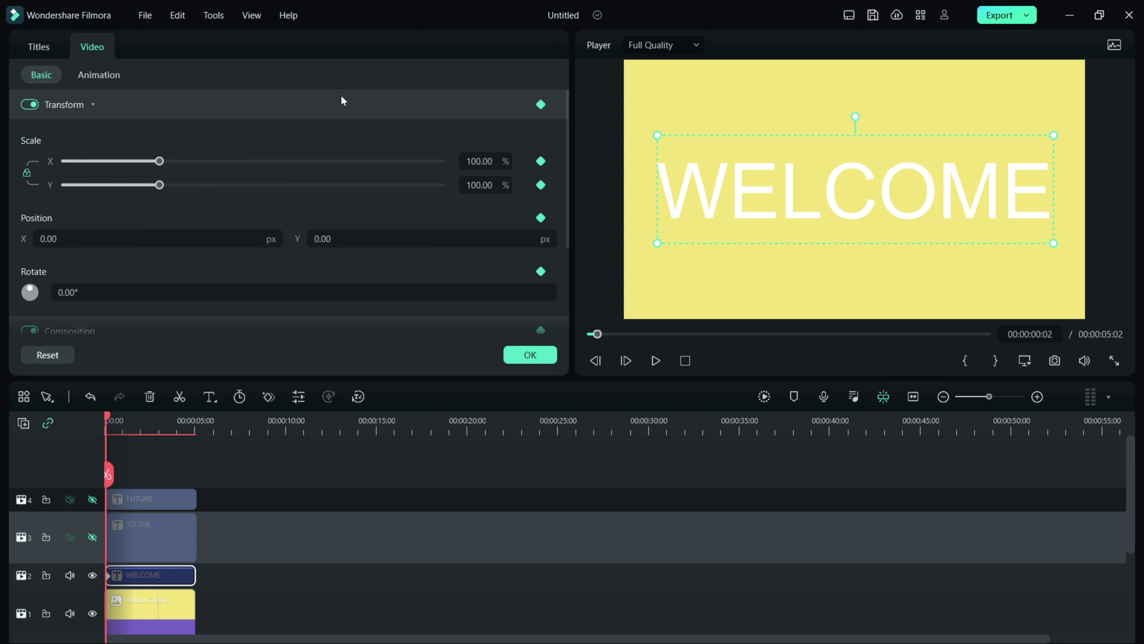
left_click_drag(160, 163, 2, 158)
Add a second WELCOME title keyframe at 00:00:01:24 with its scale set to 400%
left_click_drag(107, 415, 142, 416)
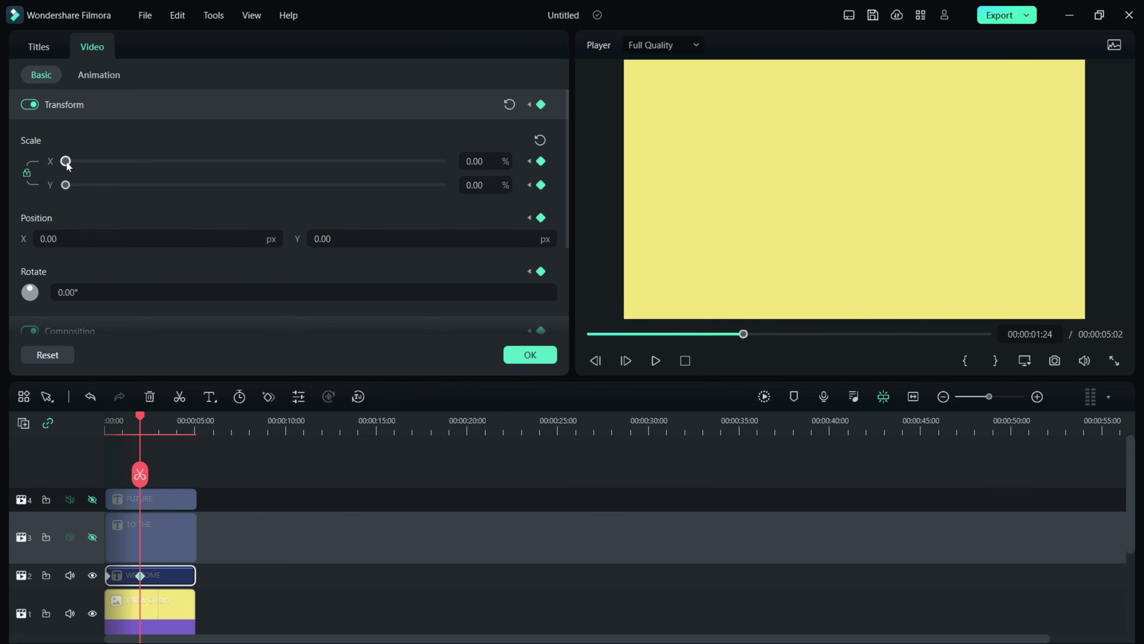
left_click_drag(66, 161, 444, 163)
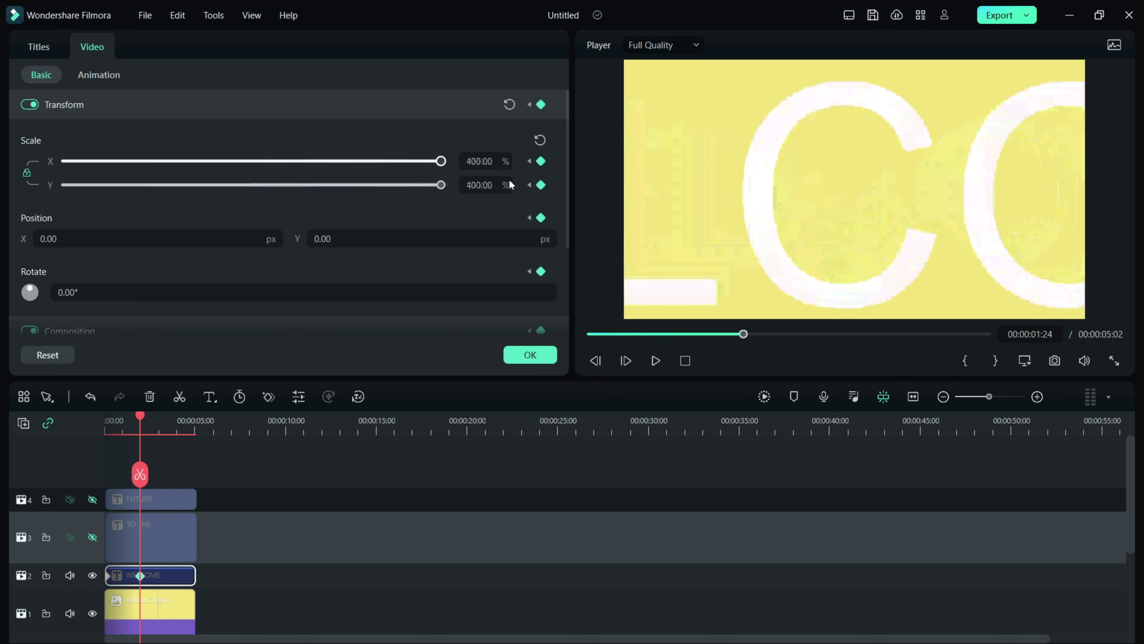